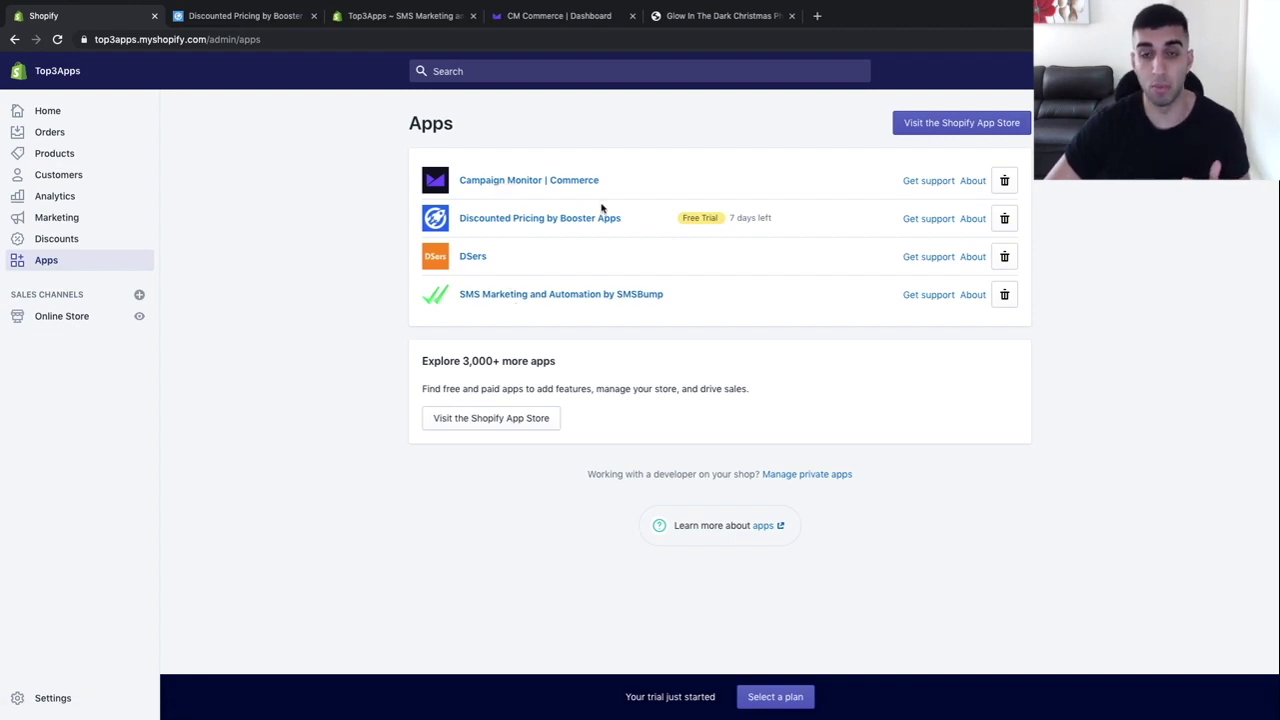
In the Discounted Pricing app's new Volume Discount offer, set the first tier to minimum quantity 2 with 15% off each.
{"action": "left_click", "coordinate": [214, 18]}
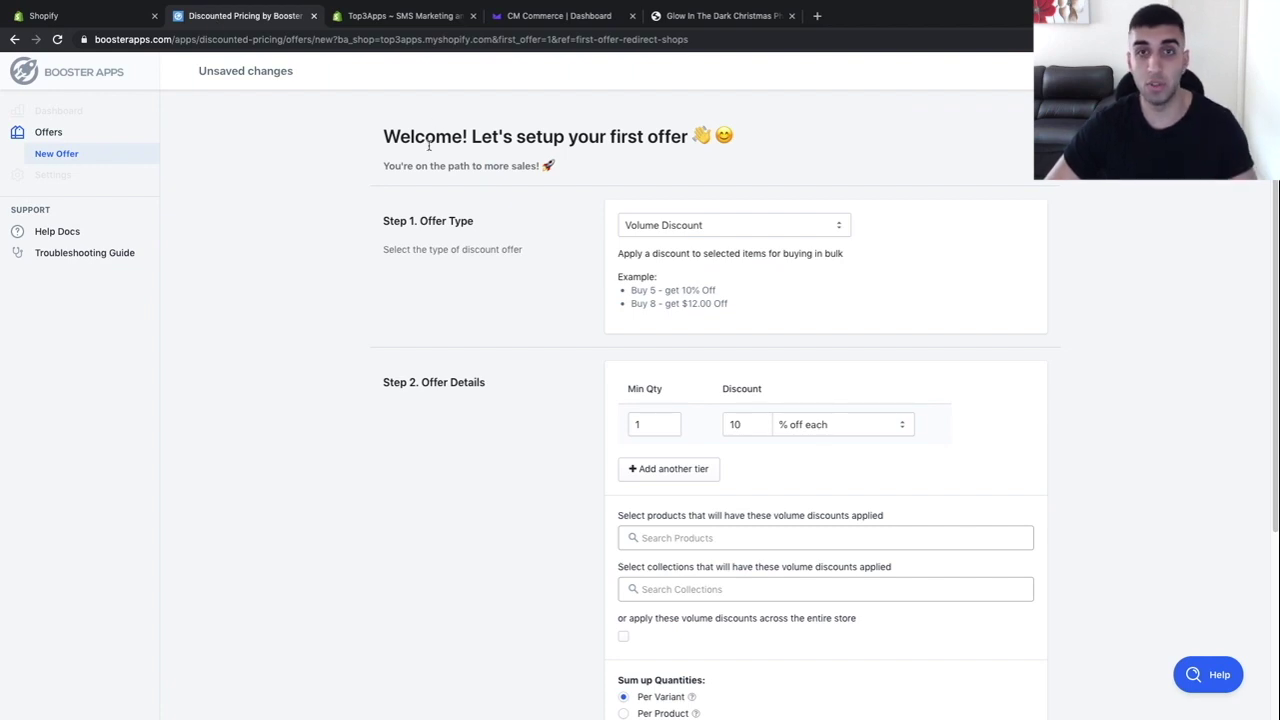
{"action": "left_click", "coordinate": [663, 225]}
{"action": "left_click", "coordinate": [660, 226]}
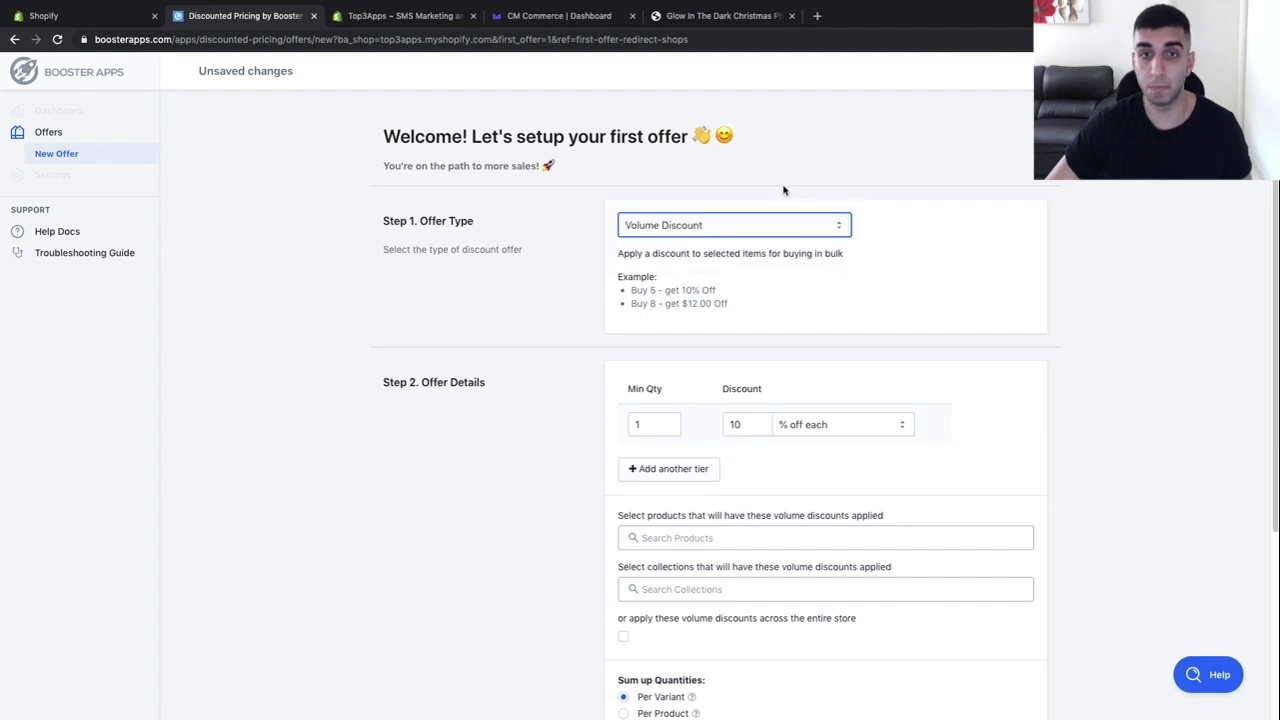
{"action": "scroll", "coordinate": [745, 247], "scroll_direction": "down", "scroll_amount": 1}
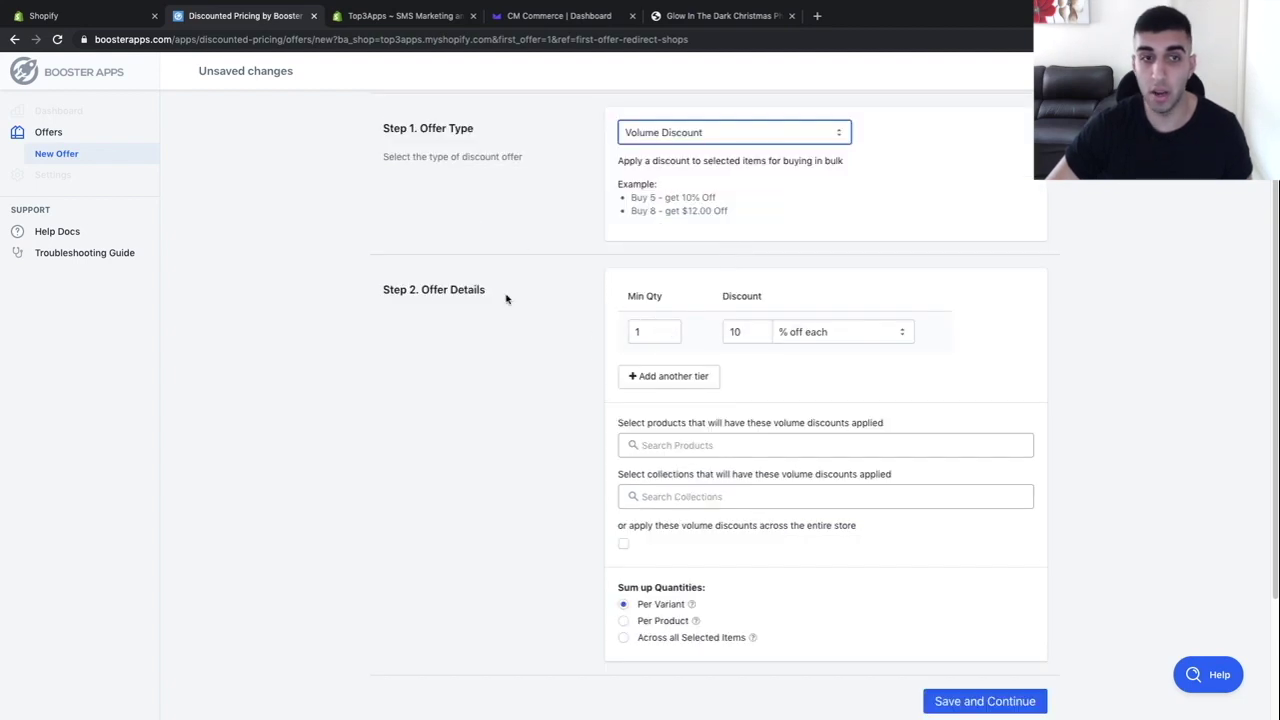
{"action": "left_click", "coordinate": [655, 331]}
{"action": "key", "text": "BackSpace"}
{"action": "type", "text": "2"}
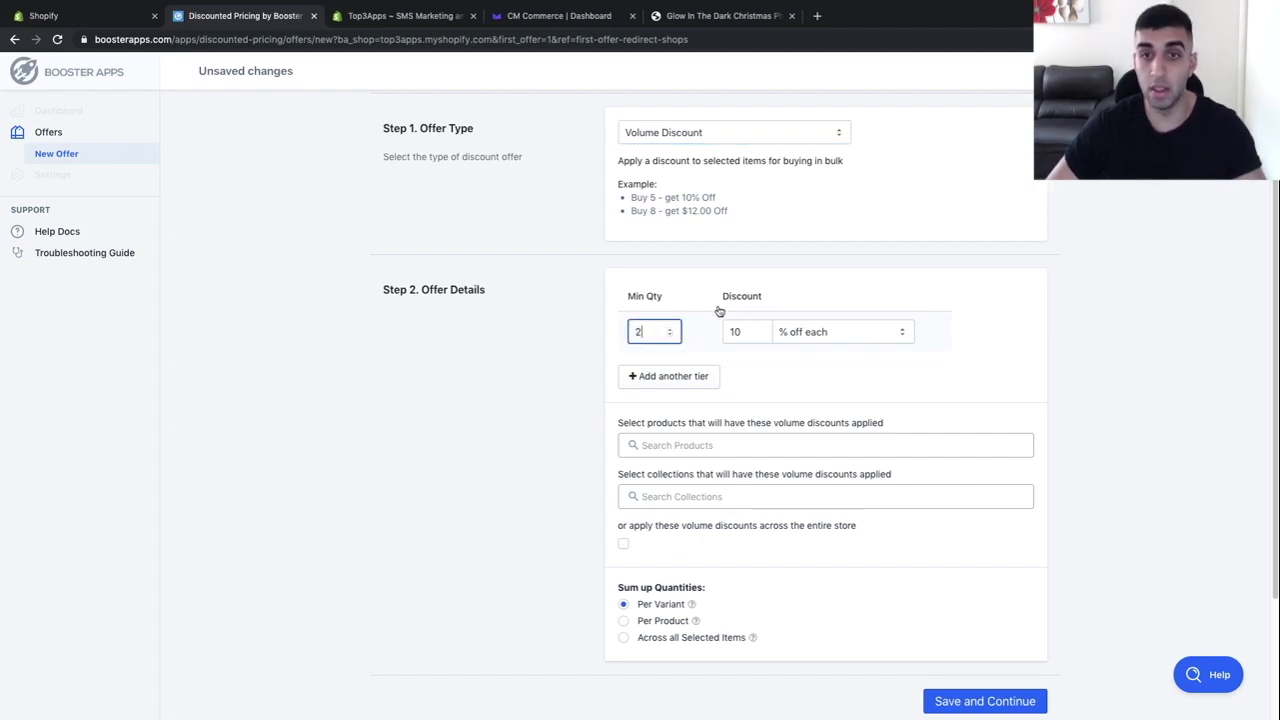
{"action": "double_click", "coordinate": [750, 332]}
{"action": "type", "text": "15"}
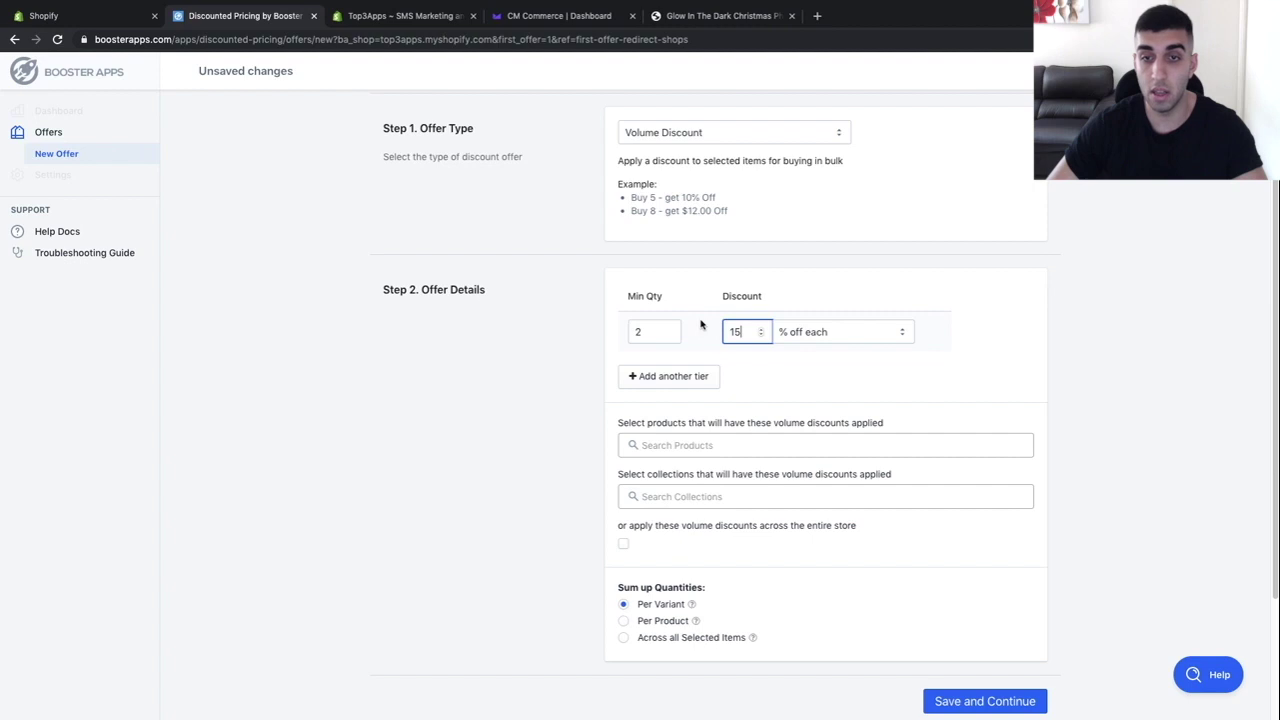
Add a second discount tier with minimum quantity 3 and 25% off each.
{"action": "left_click", "coordinate": [659, 379]}
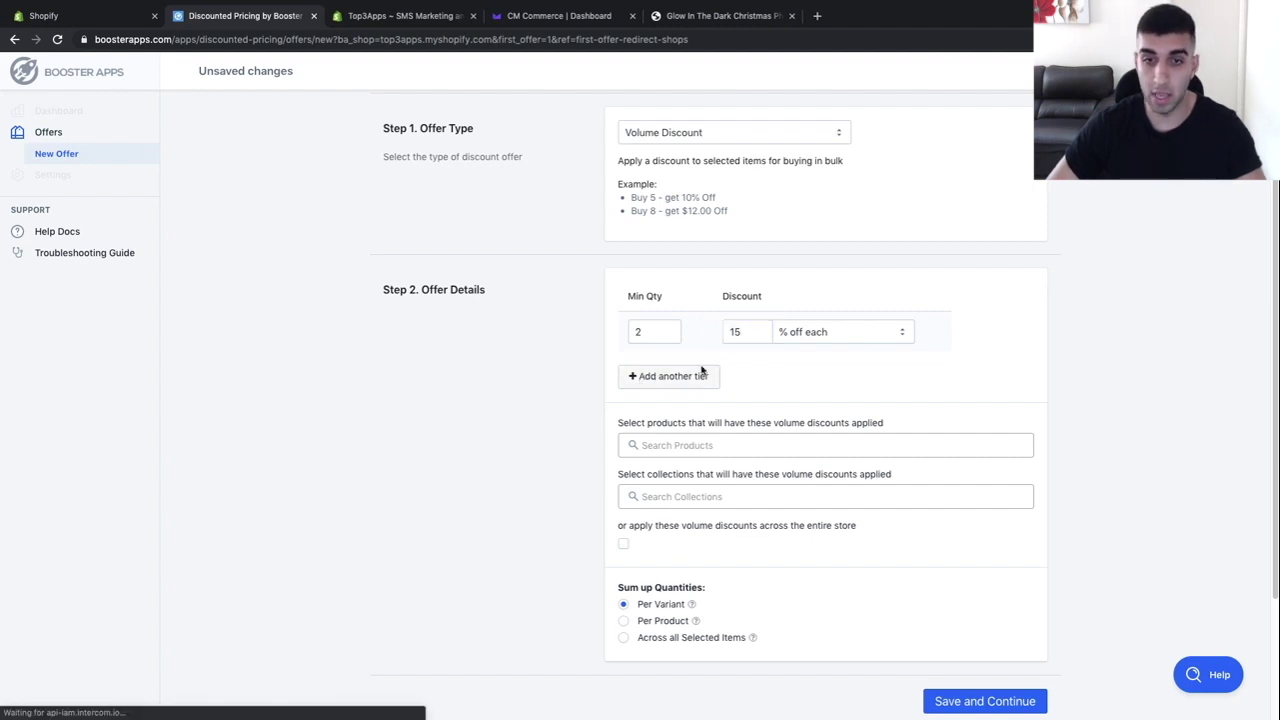
{"action": "left_click", "coordinate": [653, 372]}
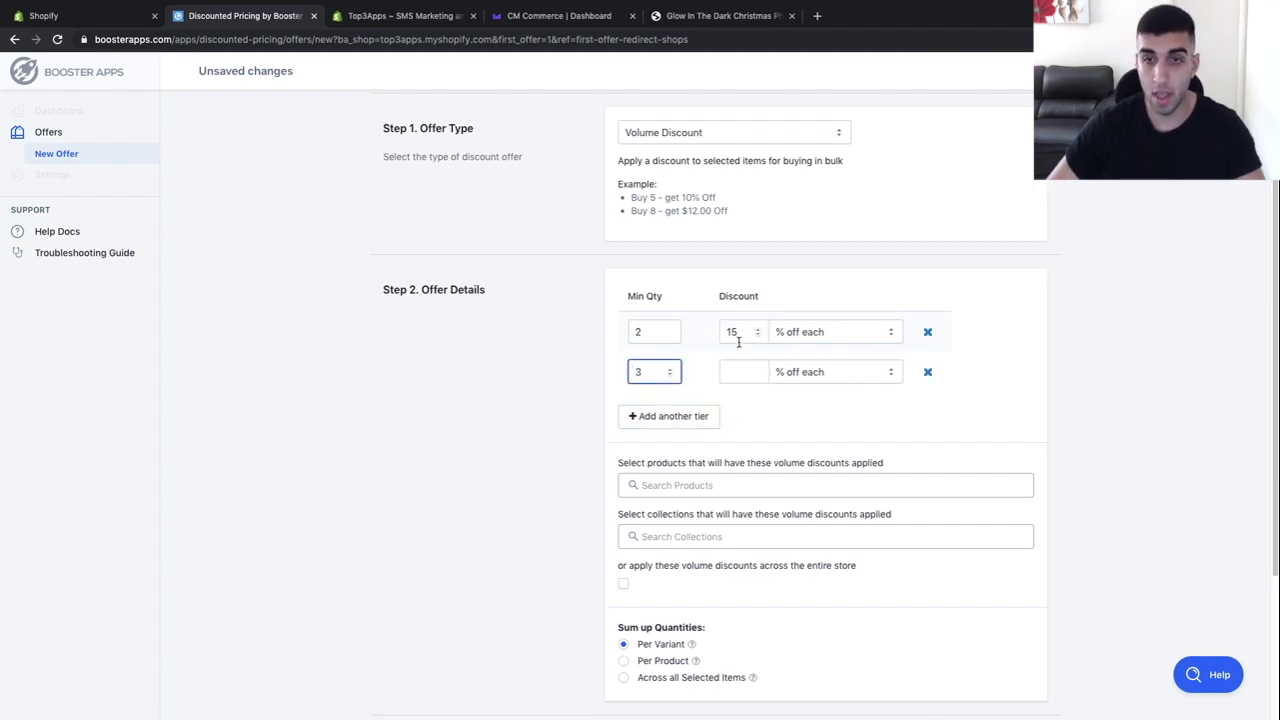
{"action": "left_click", "coordinate": [734, 376]}
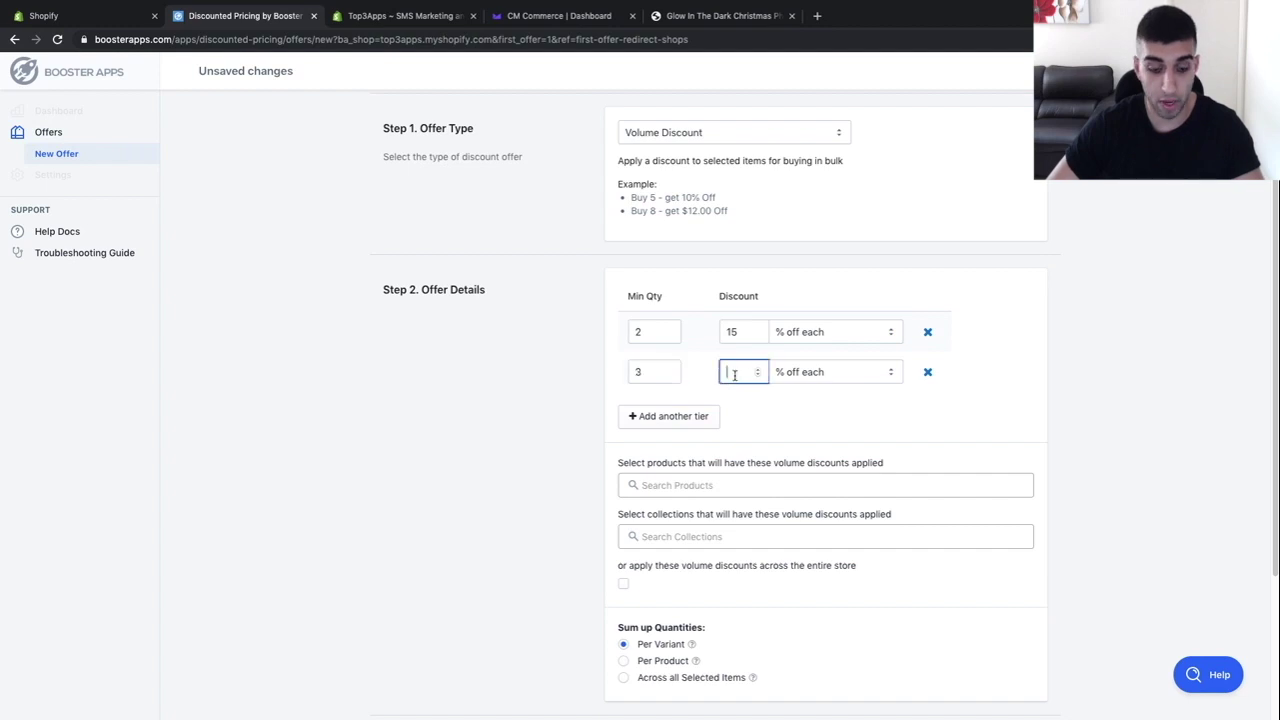
{"action": "left_click", "coordinate": [777, 419]}
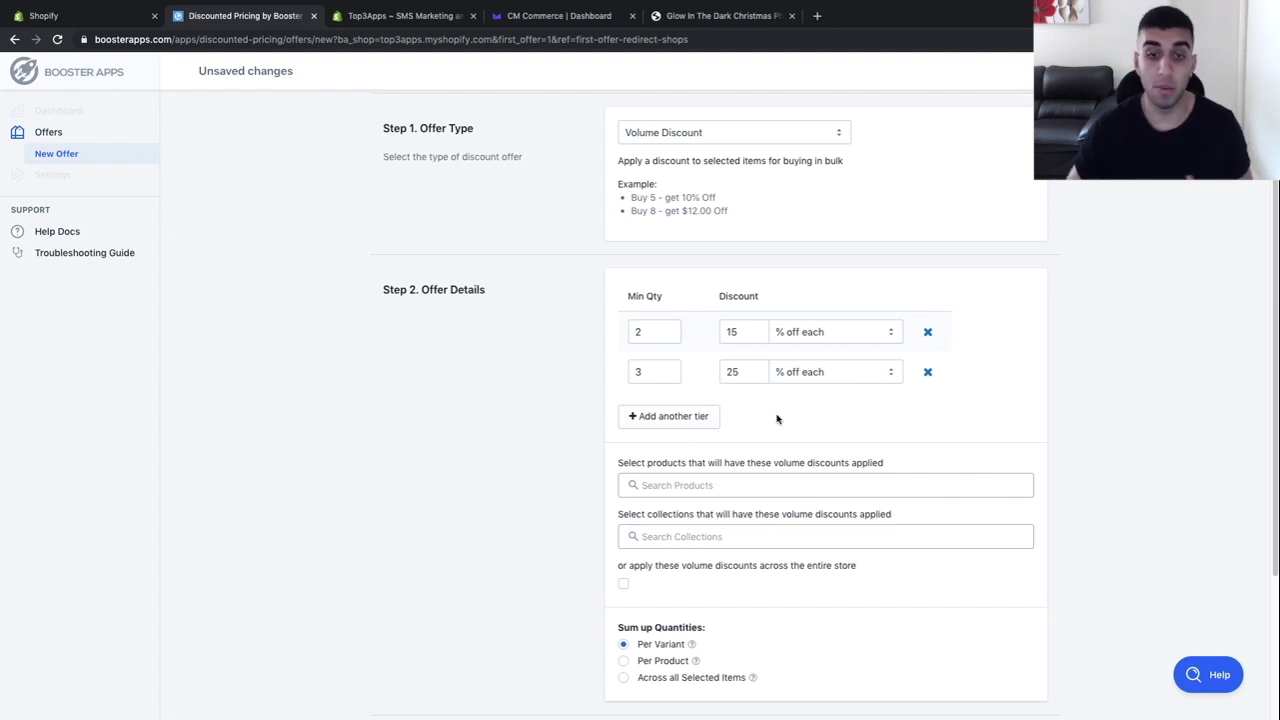
{"action": "left_click", "coordinate": [677, 415]}
{"action": "left_click", "coordinate": [654, 411]}
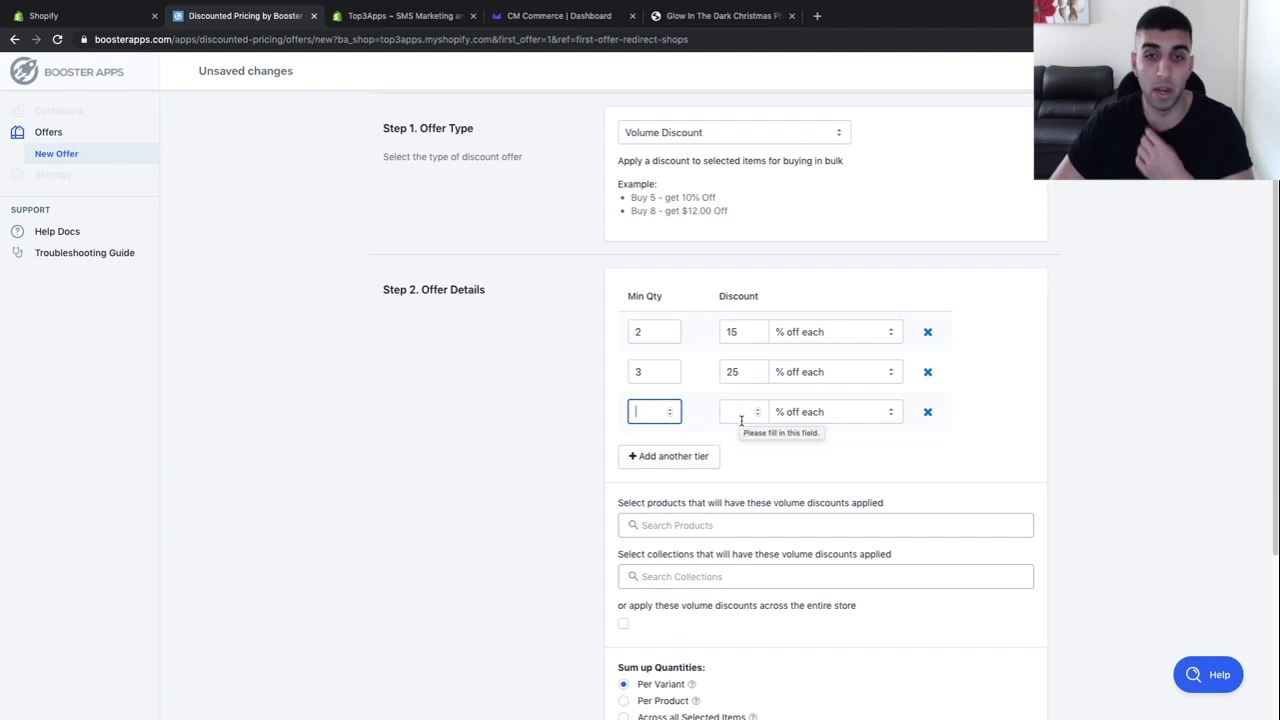
{"action": "left_click", "coordinate": [928, 412]}
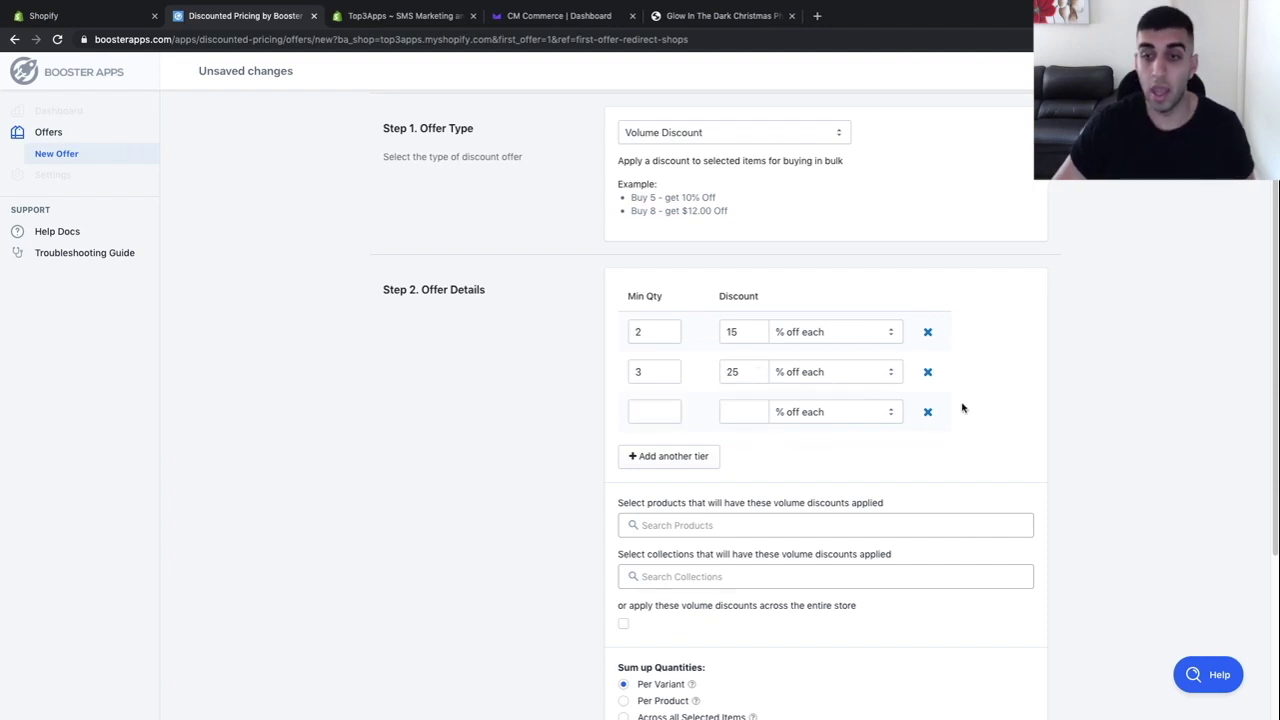
{"action": "left_click", "coordinate": [929, 413]}
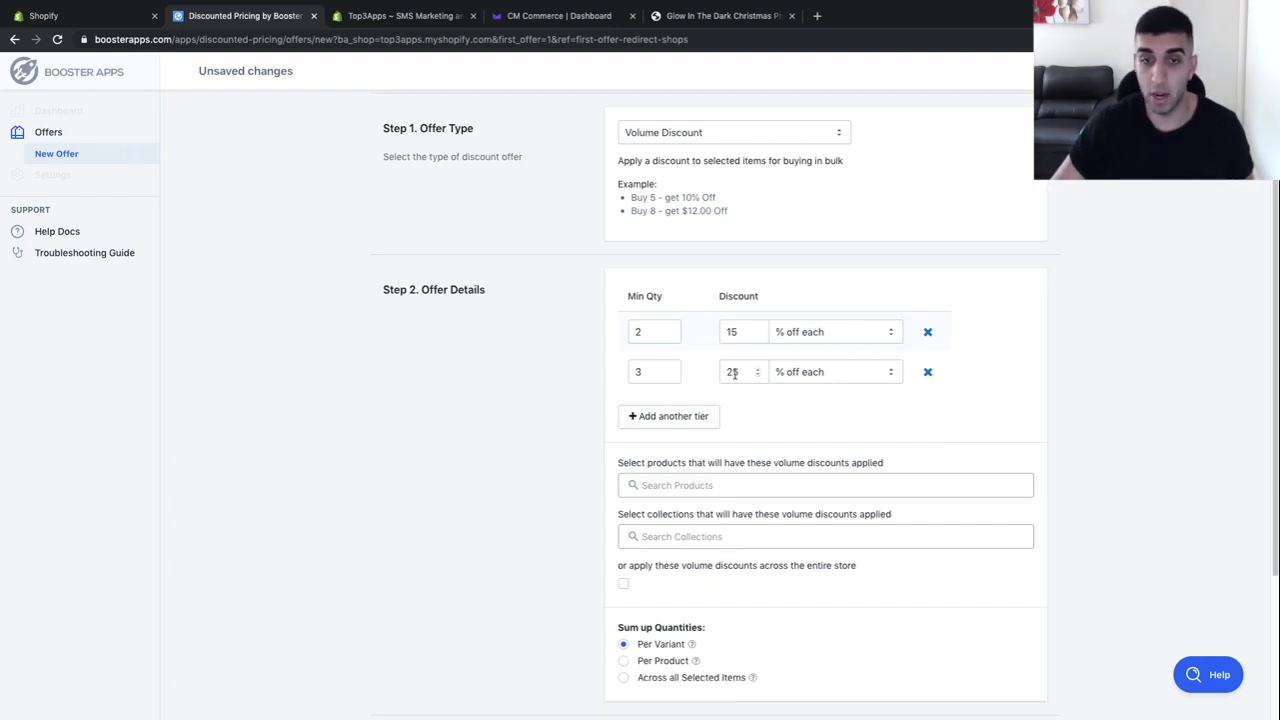
Apply the volume discounts across the entire store.
{"action": "scroll", "coordinate": [735, 374], "scroll_direction": "down", "scroll_amount": 2}
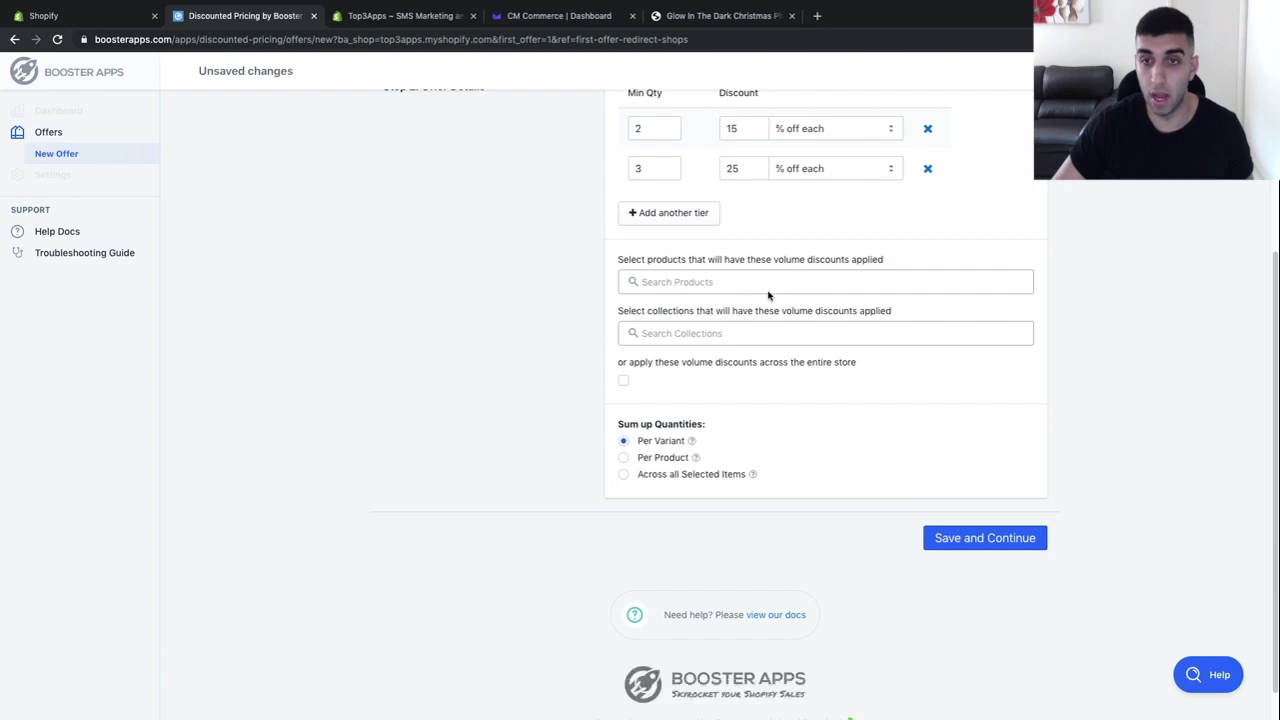
{"action": "left_click", "coordinate": [622, 383]}
{"action": "scroll", "coordinate": [628, 353], "scroll_direction": "up", "scroll_amount": 1}
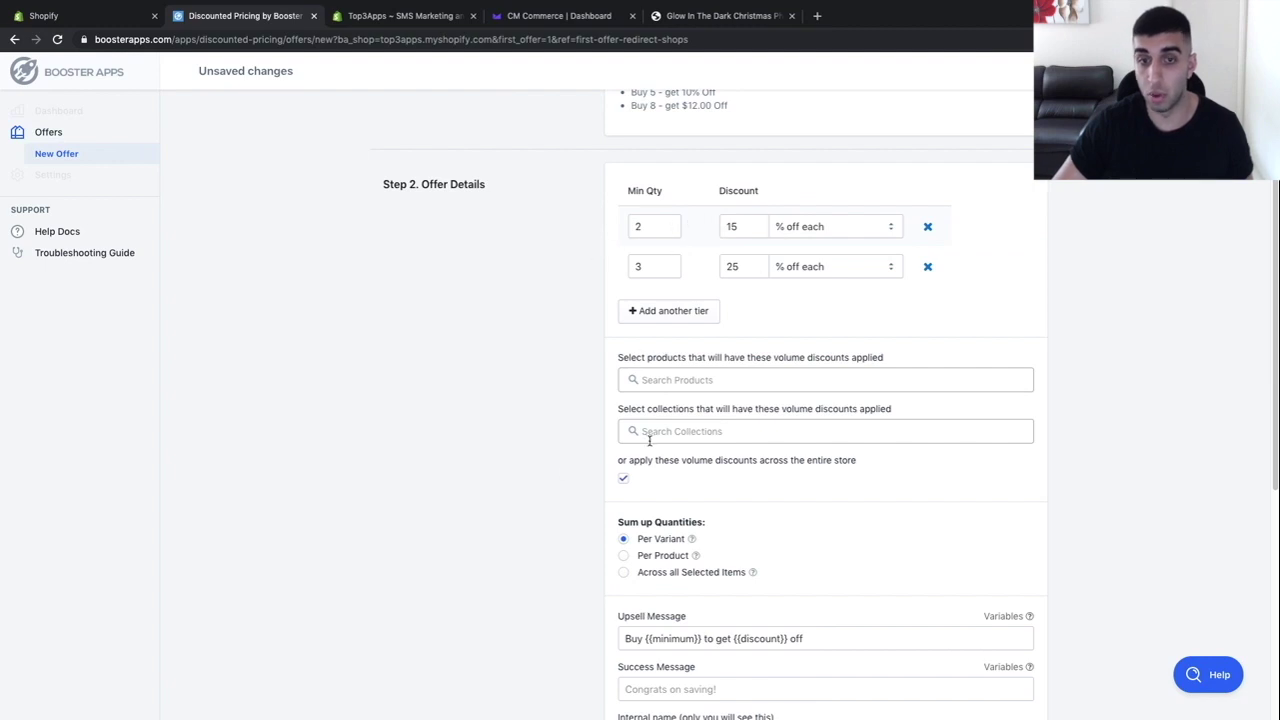
Set the offer to sum up quantities per product and save it.
{"action": "scroll", "coordinate": [703, 418], "scroll_direction": "down", "scroll_amount": 3}
{"action": "left_click_drag", "start_coordinate": [627, 271], "coordinate": [712, 262]}
{"action": "left_click", "coordinate": [623, 297]}
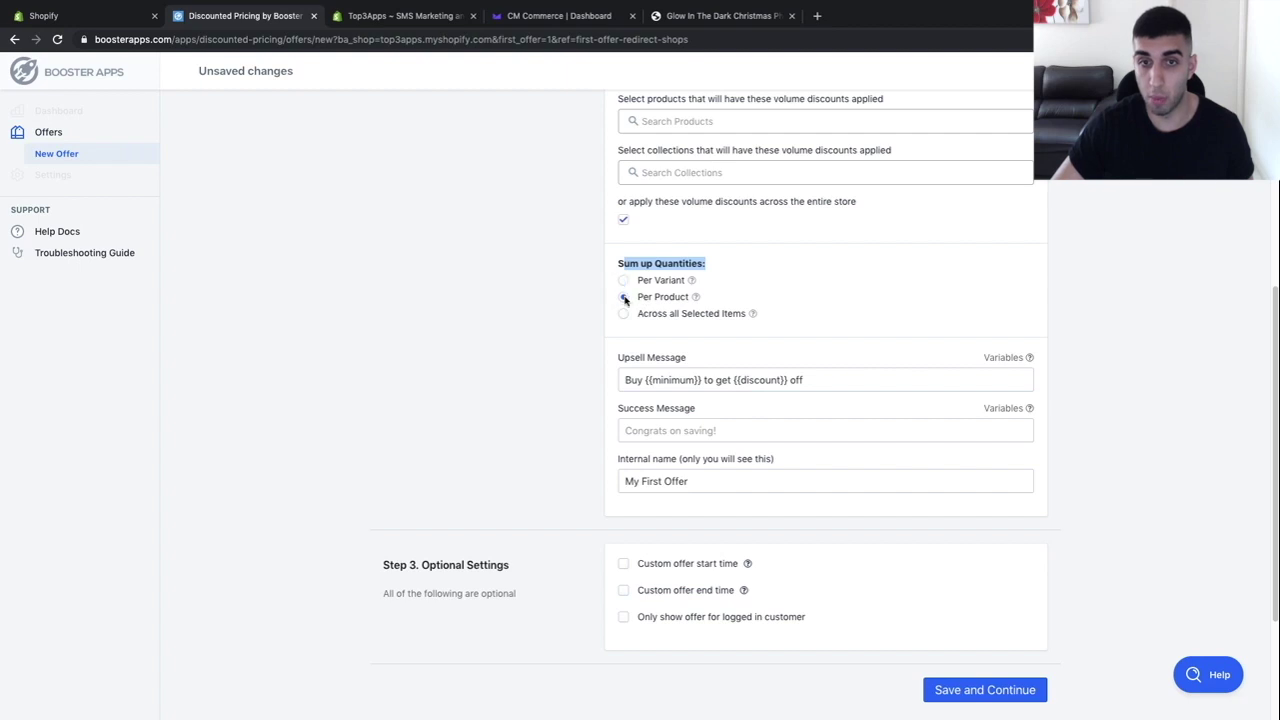
{"action": "left_click", "coordinate": [703, 308]}
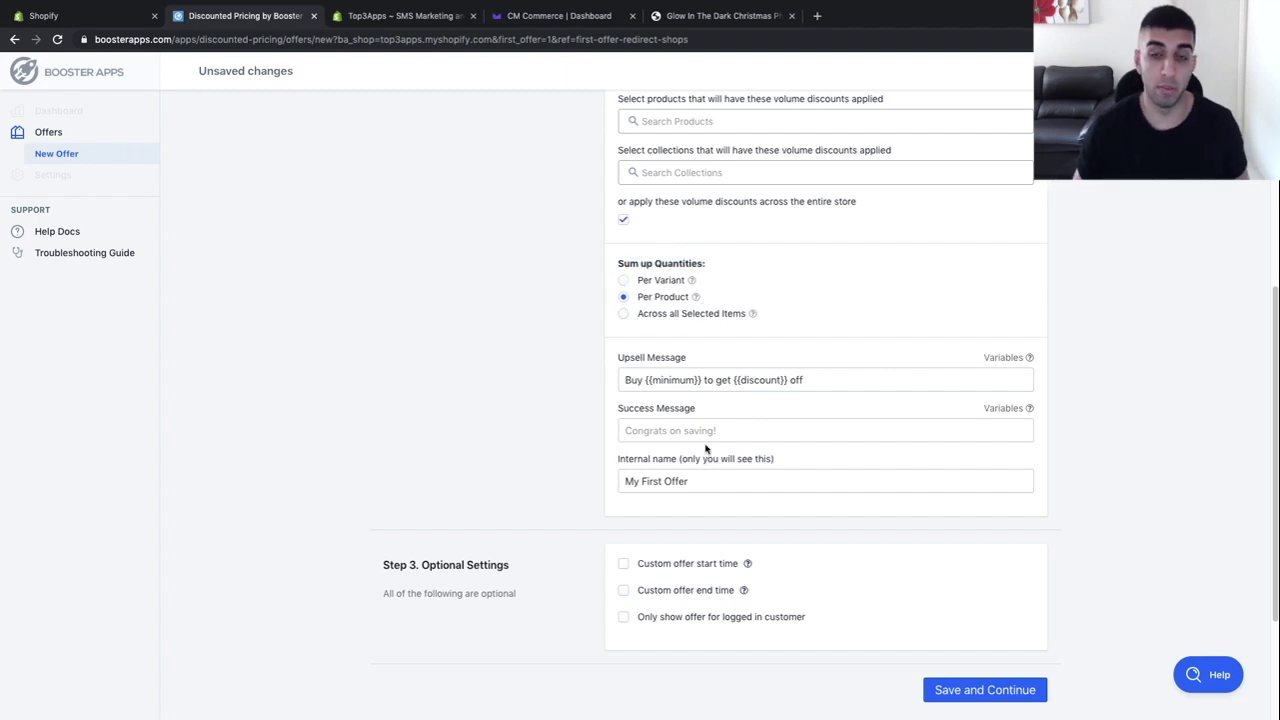
{"action": "left_click", "coordinate": [1012, 697]}
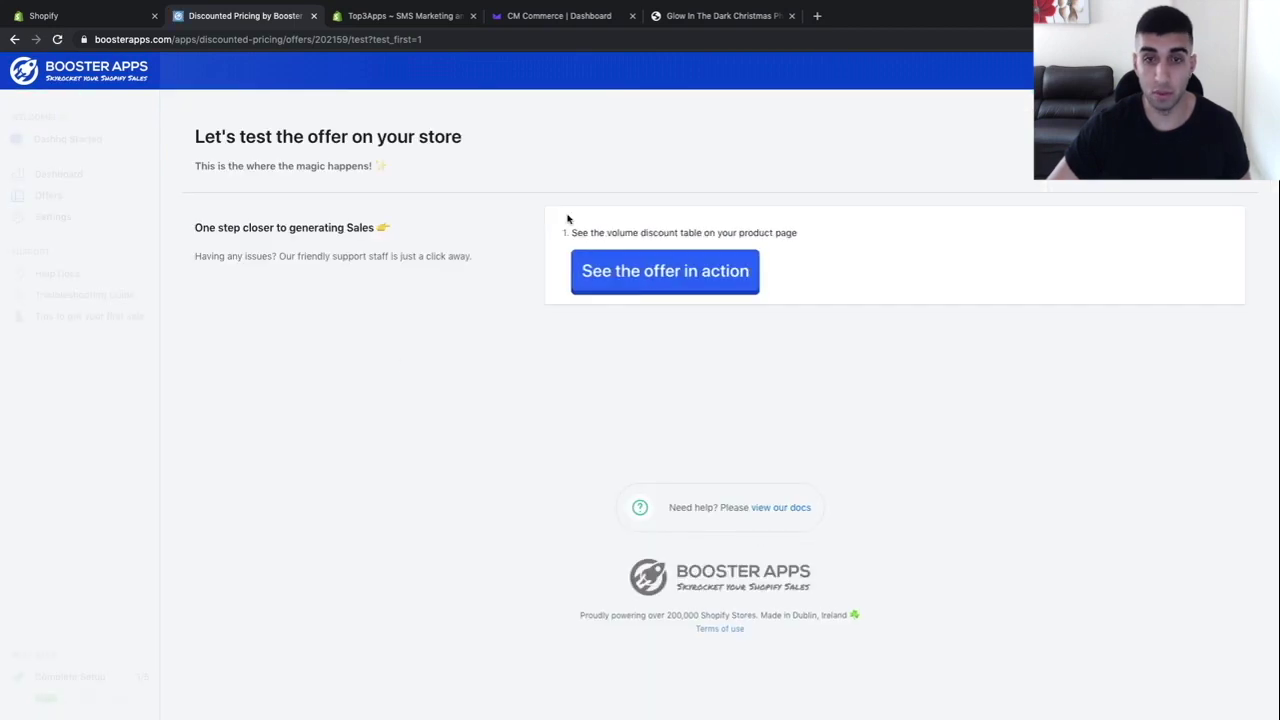
Preview the offer on the store's product page and examine the volume discount table.
{"action": "left_click", "coordinate": [650, 274]}
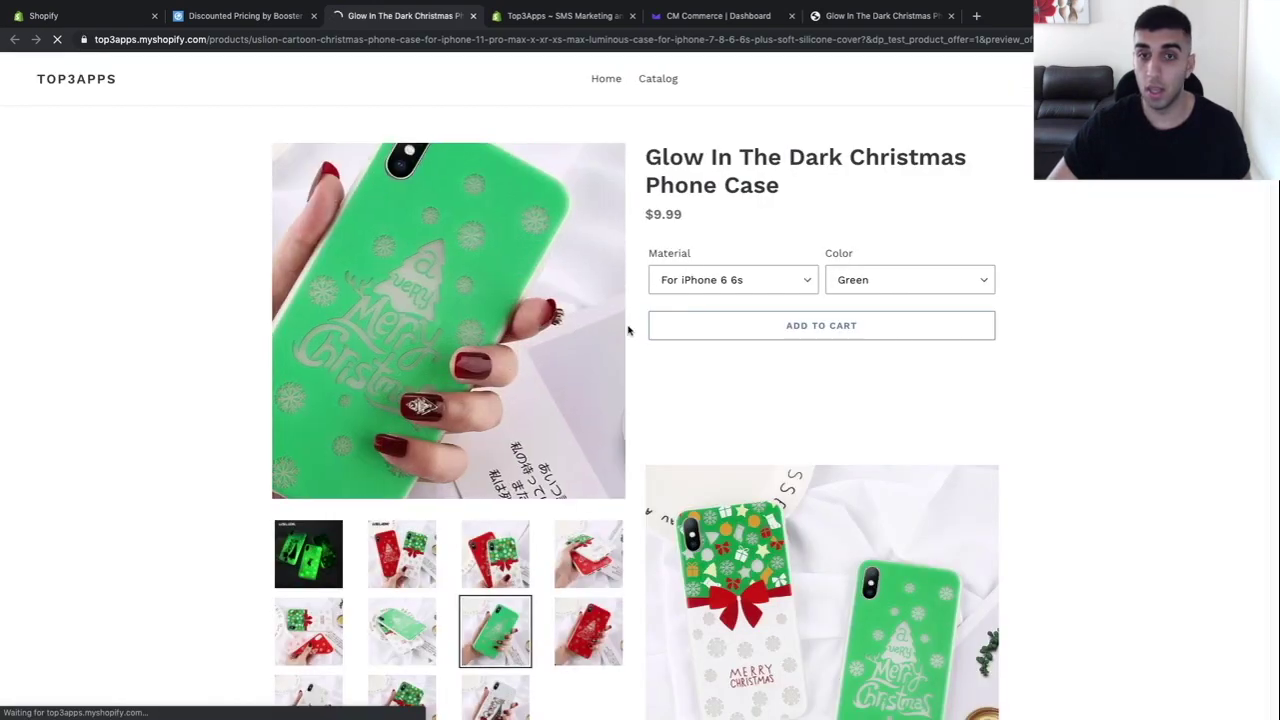
{"action": "scroll", "coordinate": [793, 378], "scroll_direction": "down", "scroll_amount": 3}
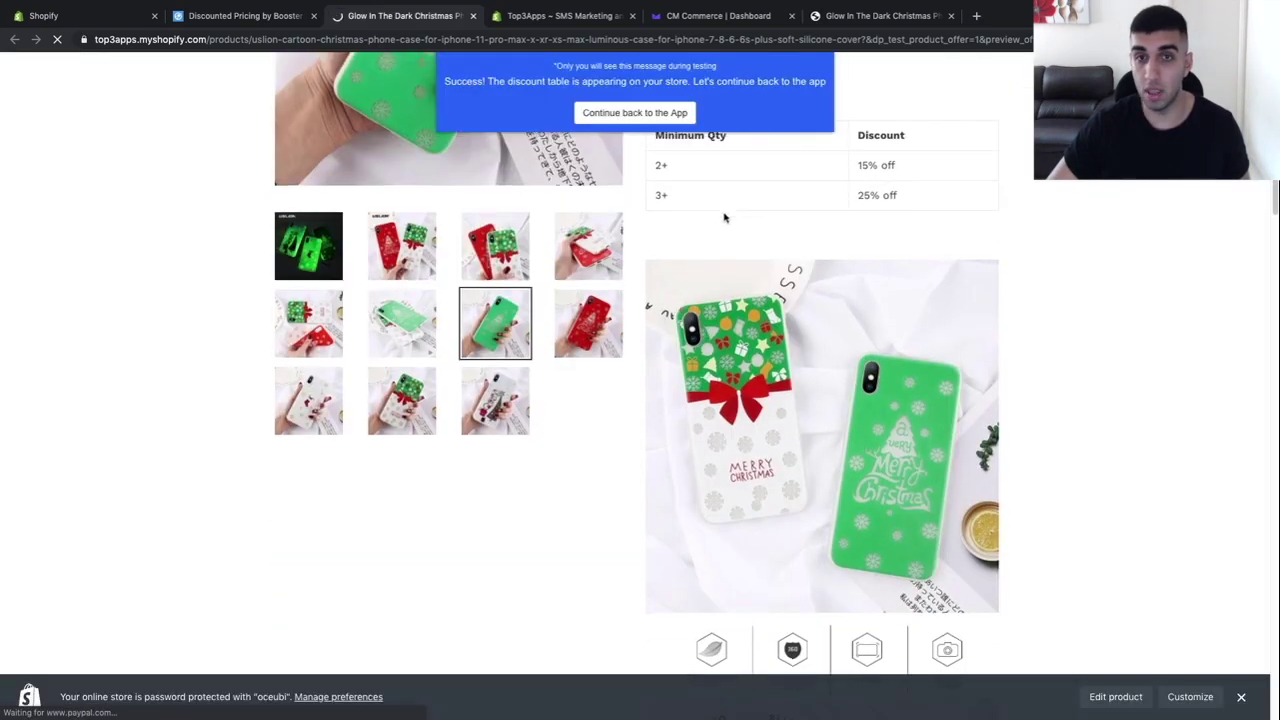
{"action": "scroll", "coordinate": [723, 214], "scroll_direction": "up", "scroll_amount": 3}
{"action": "left_click_drag", "start_coordinate": [645, 366], "coordinate": [1006, 434]}
{"action": "scroll", "coordinate": [790, 232], "scroll_direction": "up", "scroll_amount": 1}
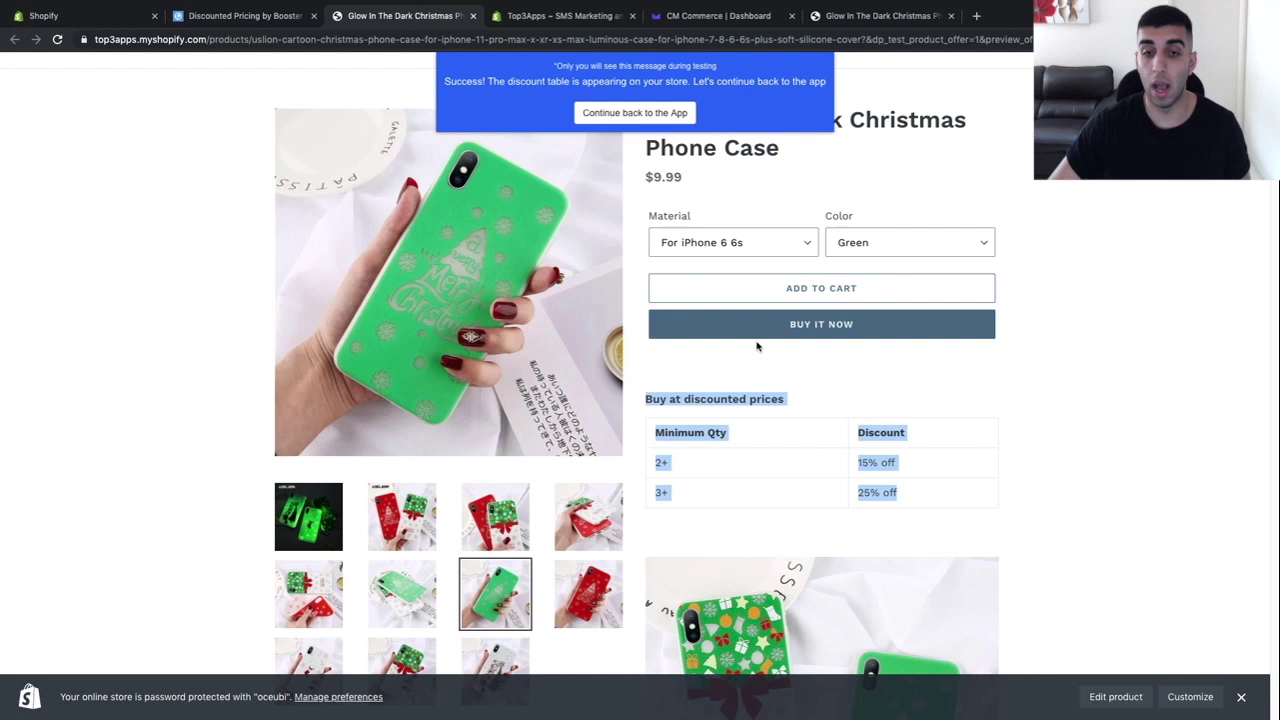
{"action": "scroll", "coordinate": [763, 371], "scroll_direction": "up", "scroll_amount": 1}
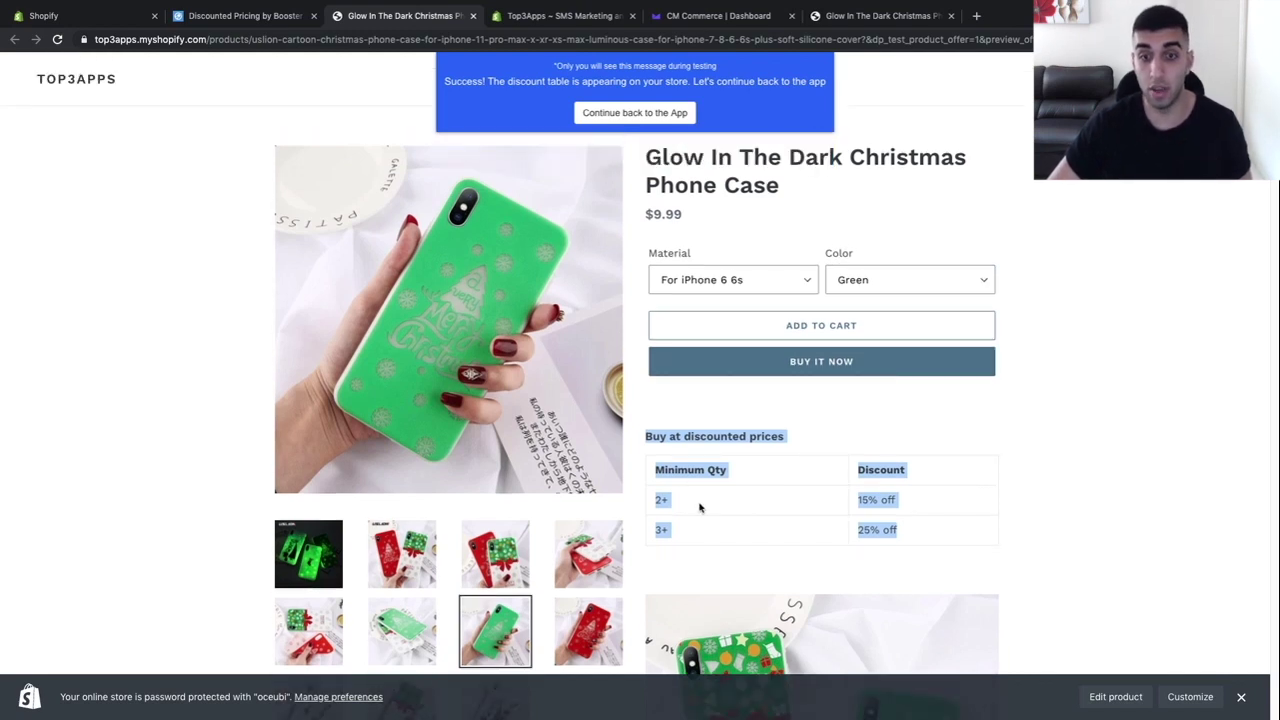
{"action": "left_click", "coordinate": [700, 508]}
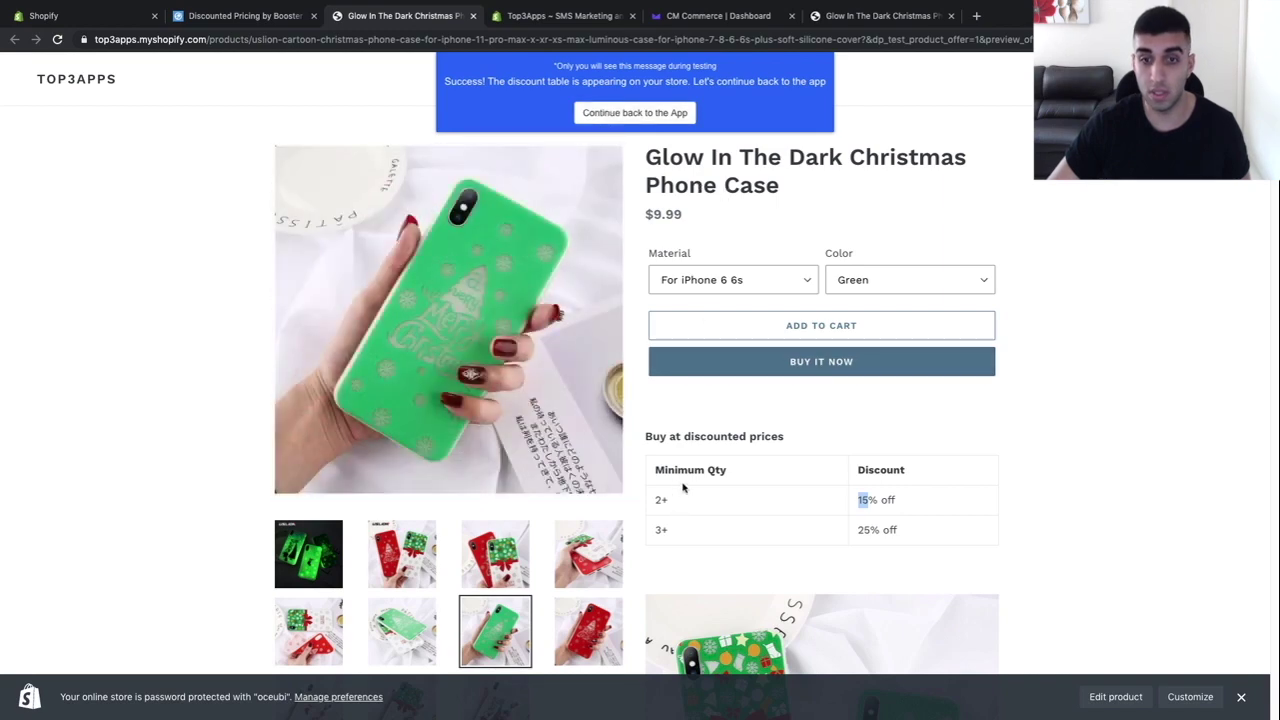
Return to the Discounted Pricing app, confirm that the offer can be seen on the store, and continue the setup.
{"action": "left_click", "coordinate": [240, 15]}
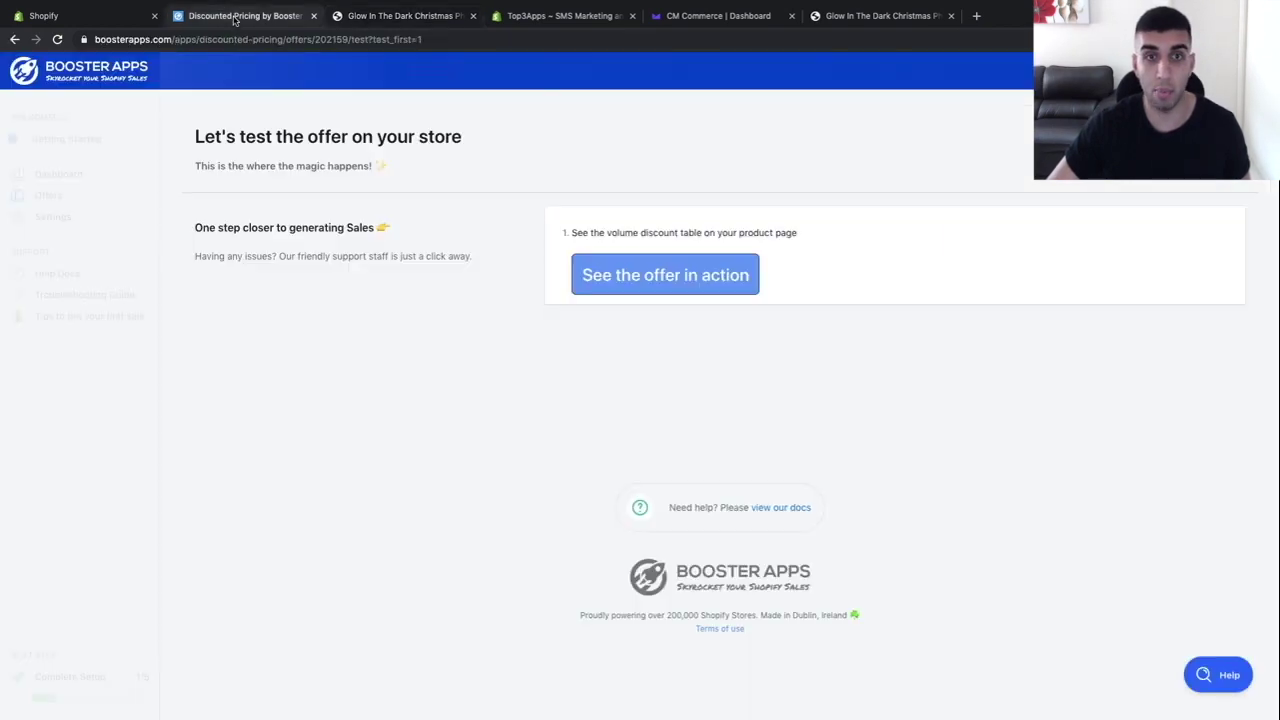
{"action": "left_click", "coordinate": [578, 343]}
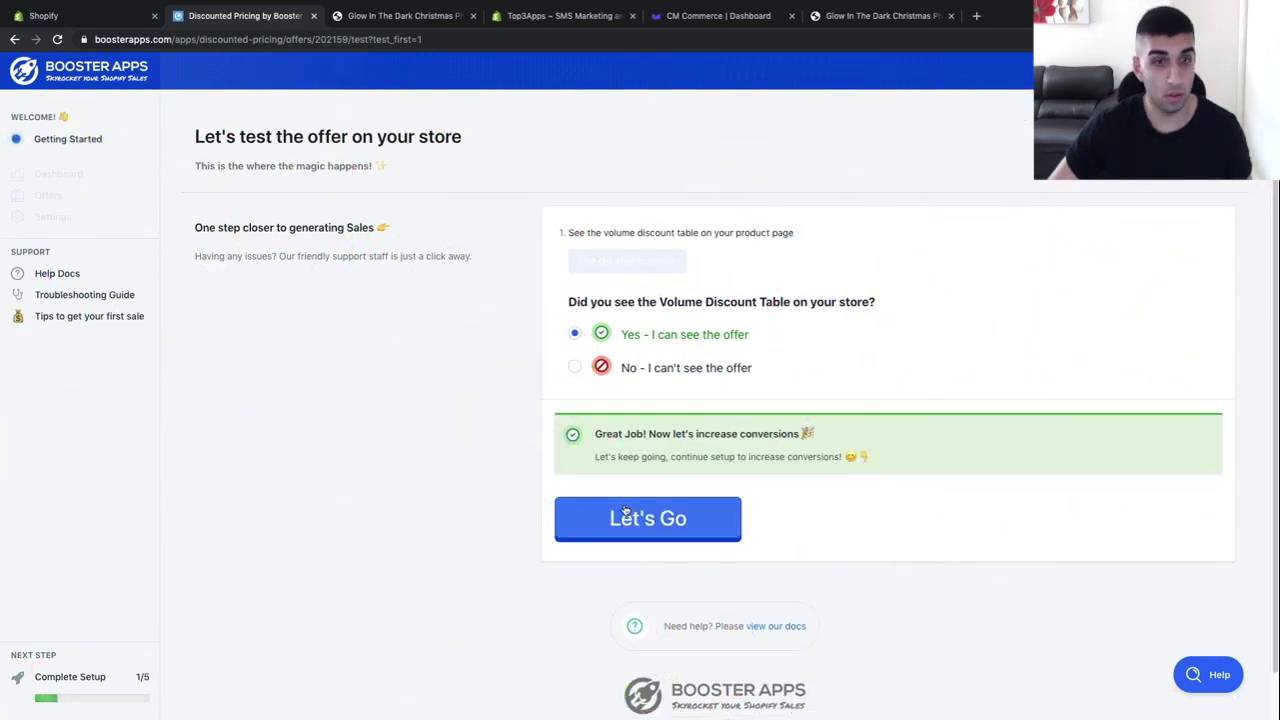
{"action": "left_click", "coordinate": [659, 522]}
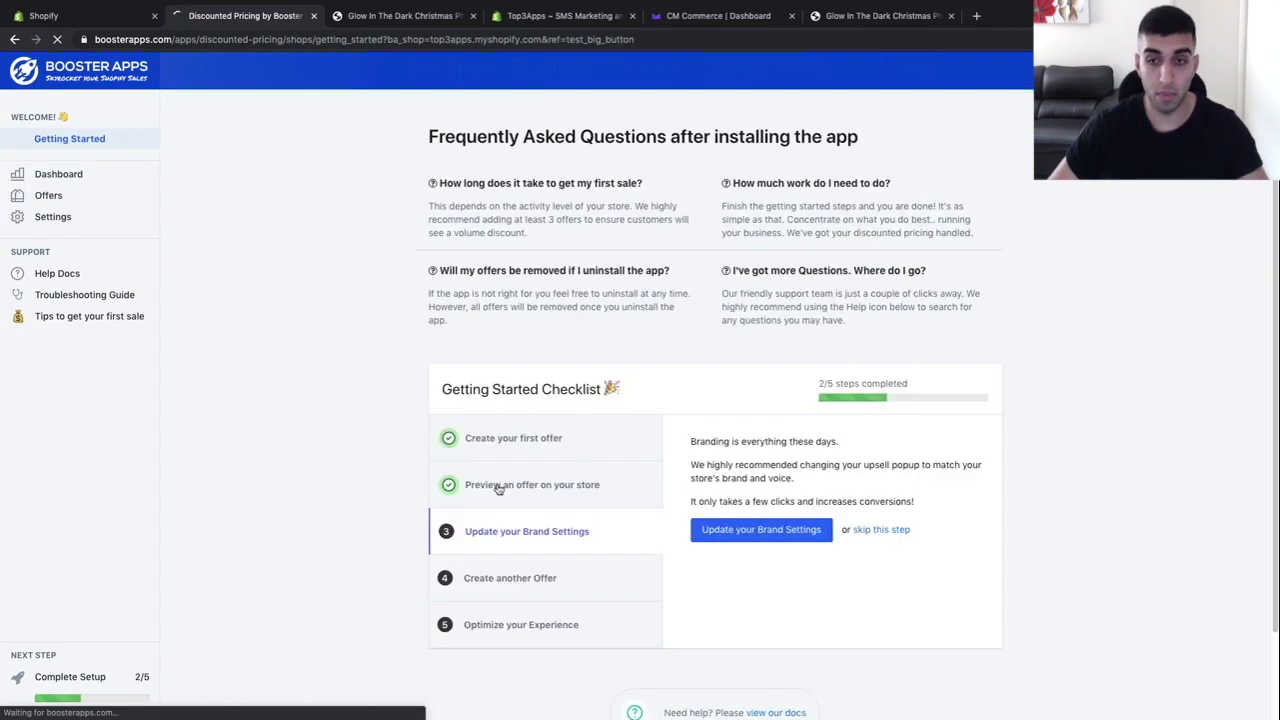
Open the Volume Discount offer "My First Offer" for editing from the list of offers.
{"action": "right_click", "coordinate": [394, 317]}
{"action": "left_click", "coordinate": [70, 216]}
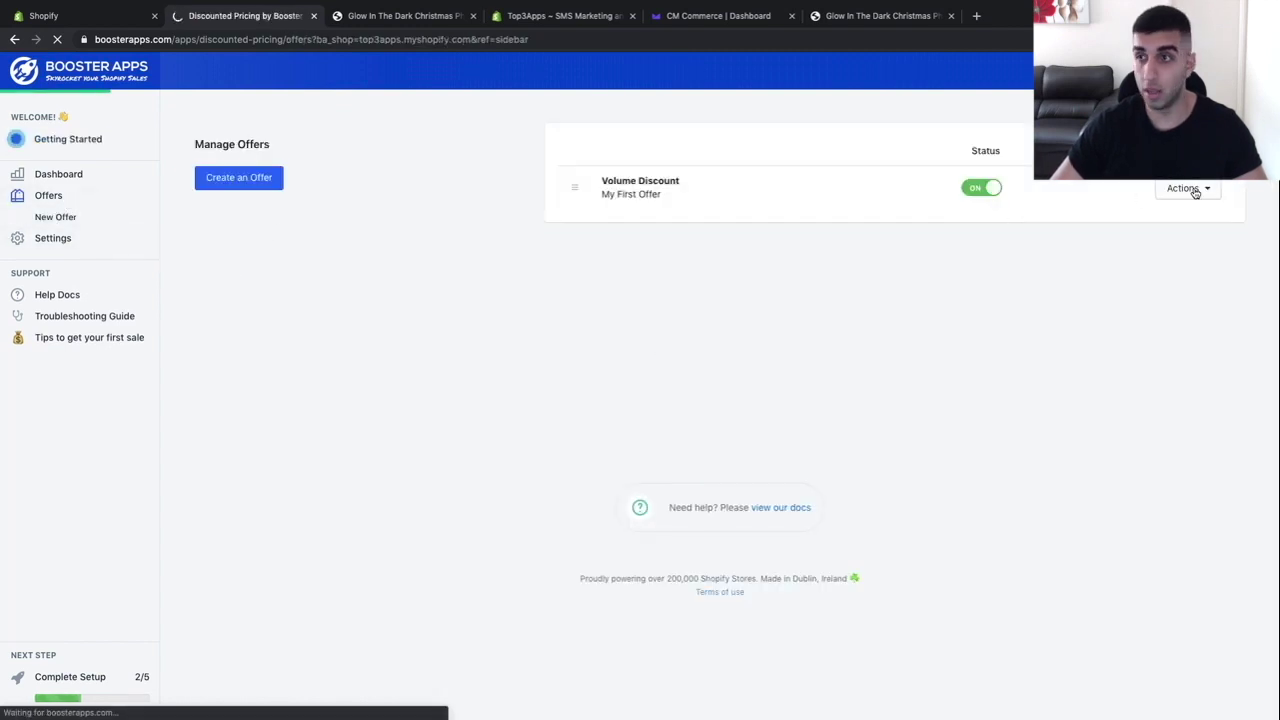
{"action": "left_click", "coordinate": [1193, 192]}
{"action": "left_click", "coordinate": [1183, 216]}
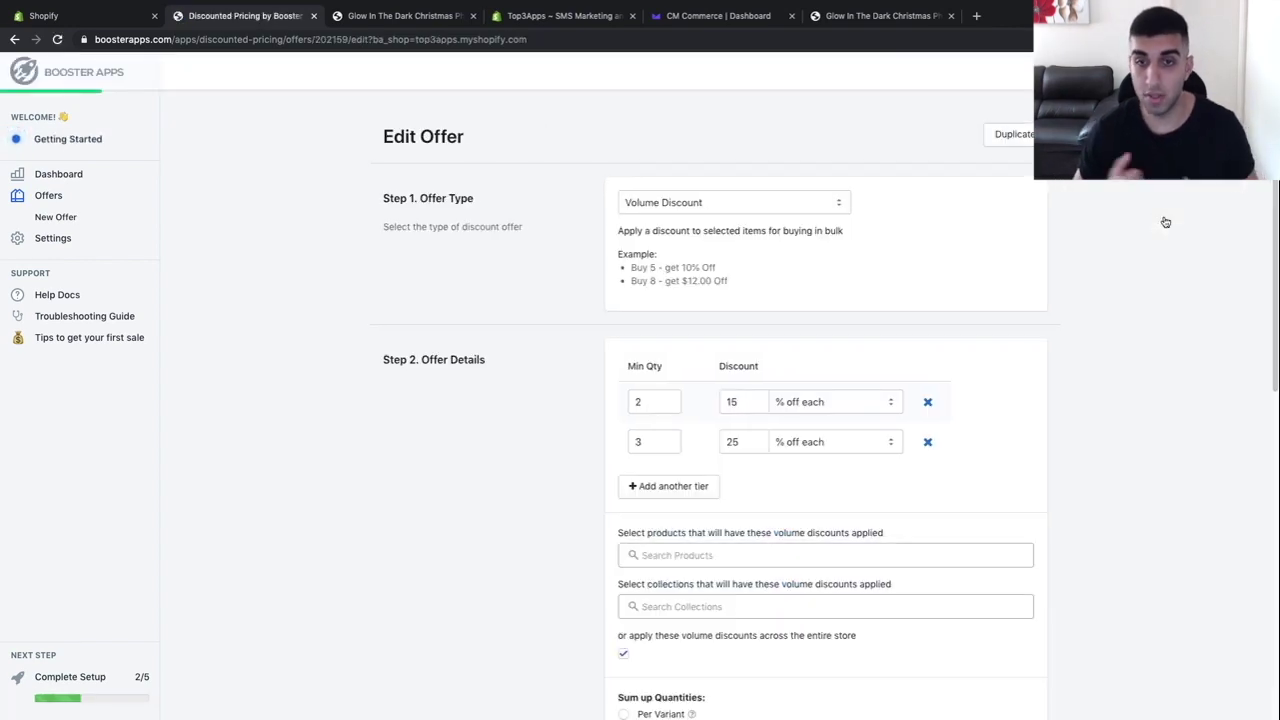
Set the offer's product page message to "Buy More, Save More!" and save the offer.
{"action": "scroll", "coordinate": [1067, 252], "scroll_direction": "down", "scroll_amount": 2}
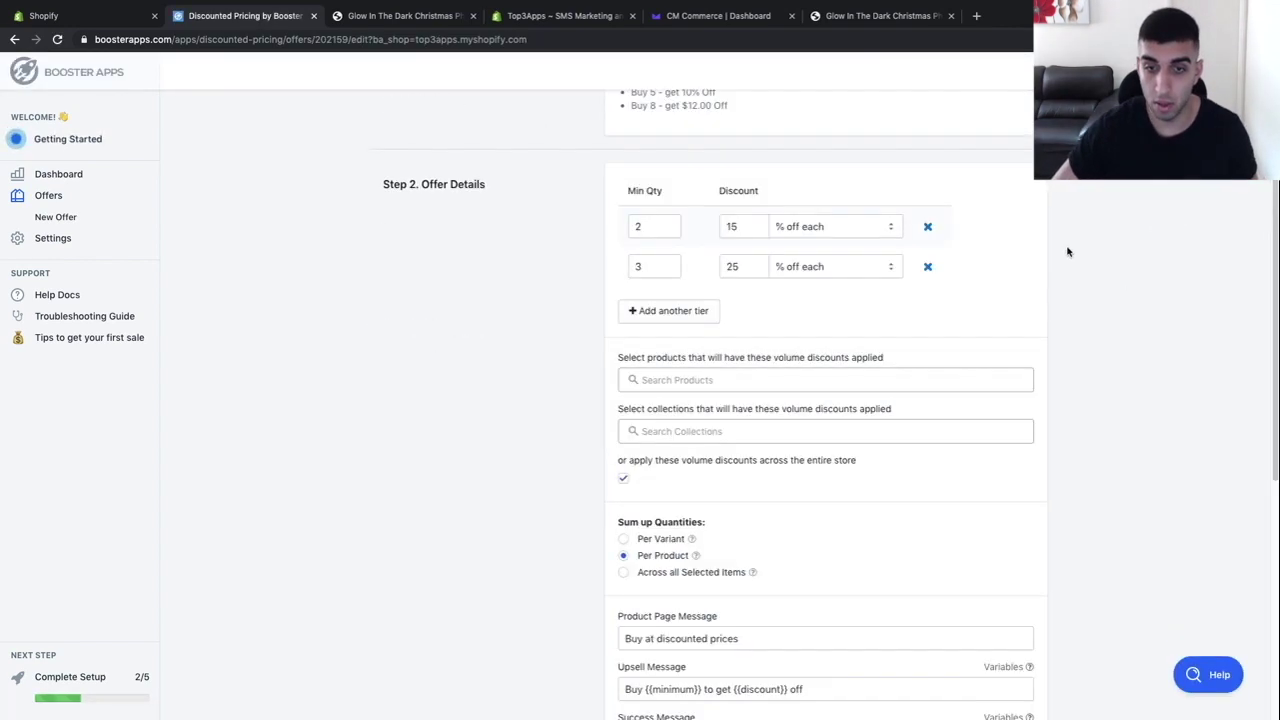
{"action": "scroll", "coordinate": [1067, 252], "scroll_direction": "down", "scroll_amount": 5}
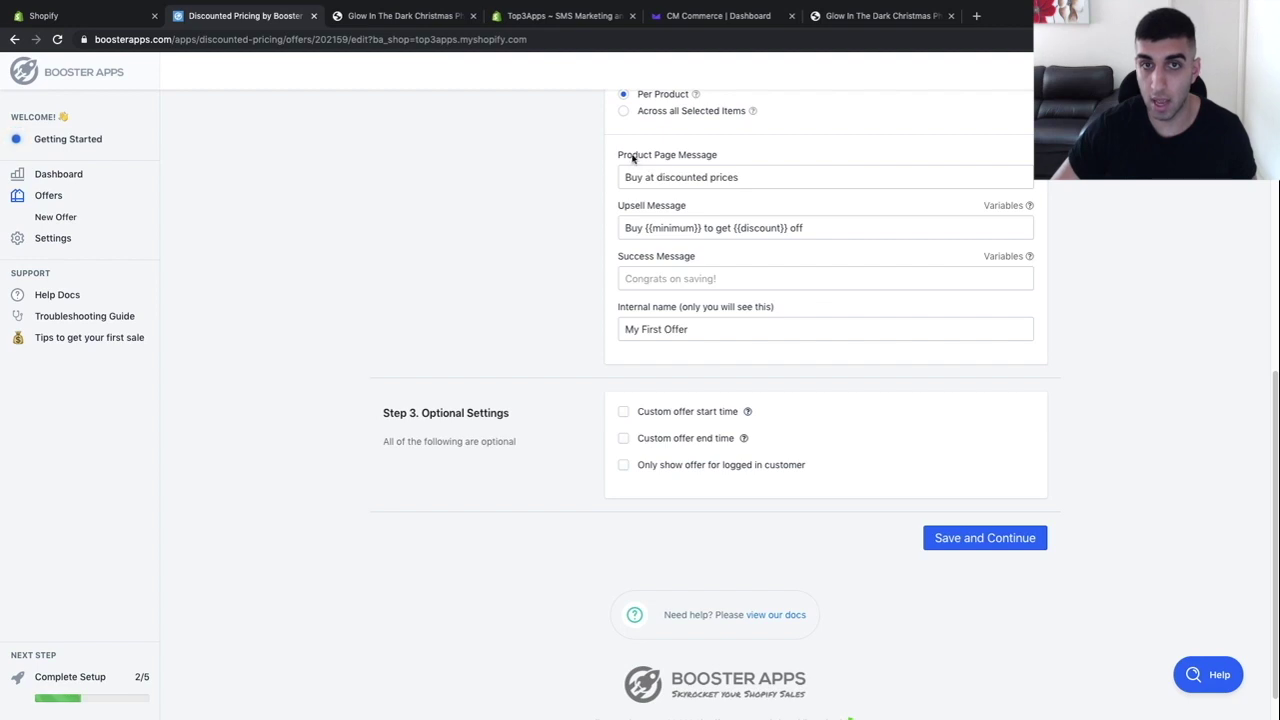
{"action": "left_click", "coordinate": [687, 177]}
{"action": "key", "text": "ctrl+a"}
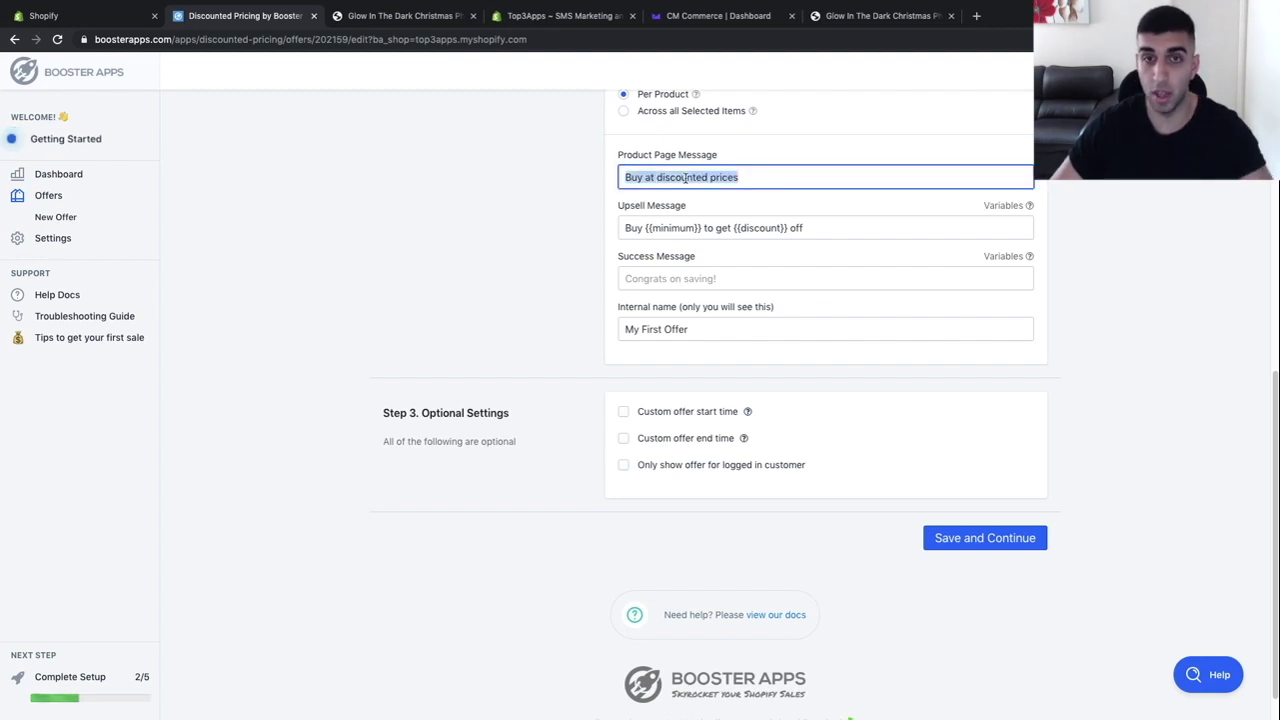
{"action": "type", "text": "B"}
{"action": "key", "text": "BackSpace"}
{"action": "type", "text": "Buy"}
{"action": "key", "text": "Down"}
{"action": "key", "text": "Return"}
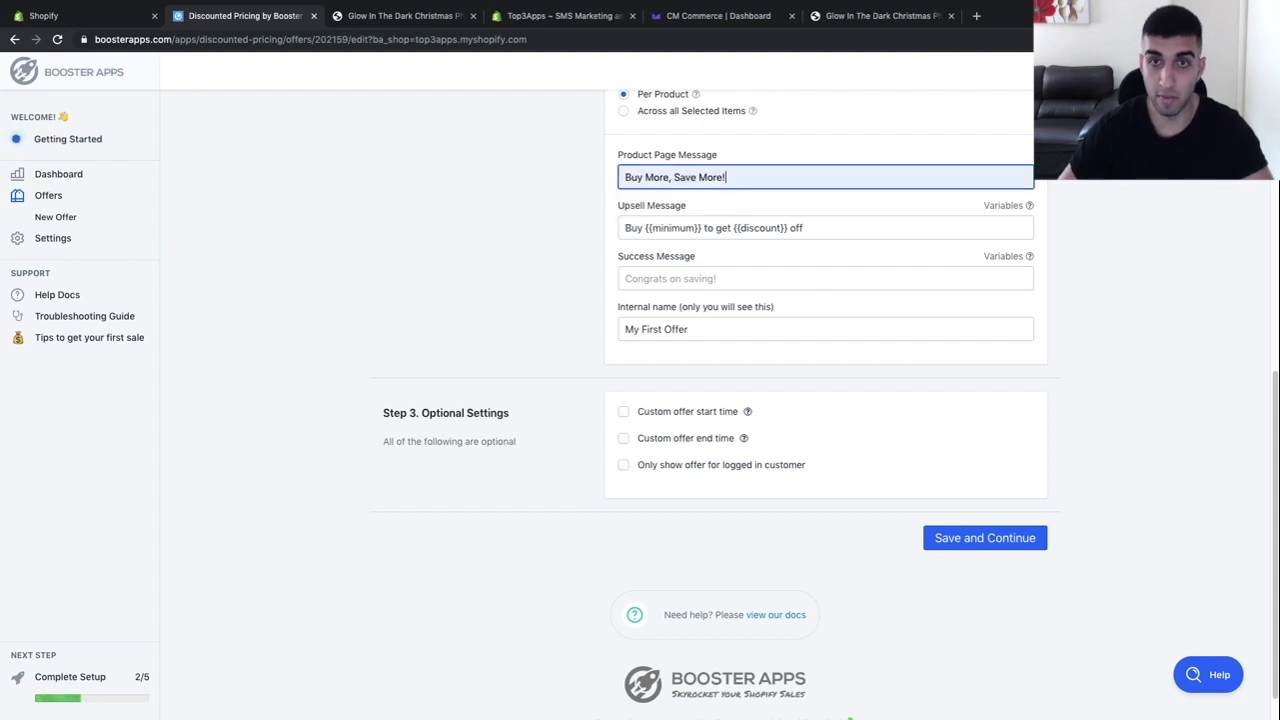
{"action": "left_click", "coordinate": [808, 147]}
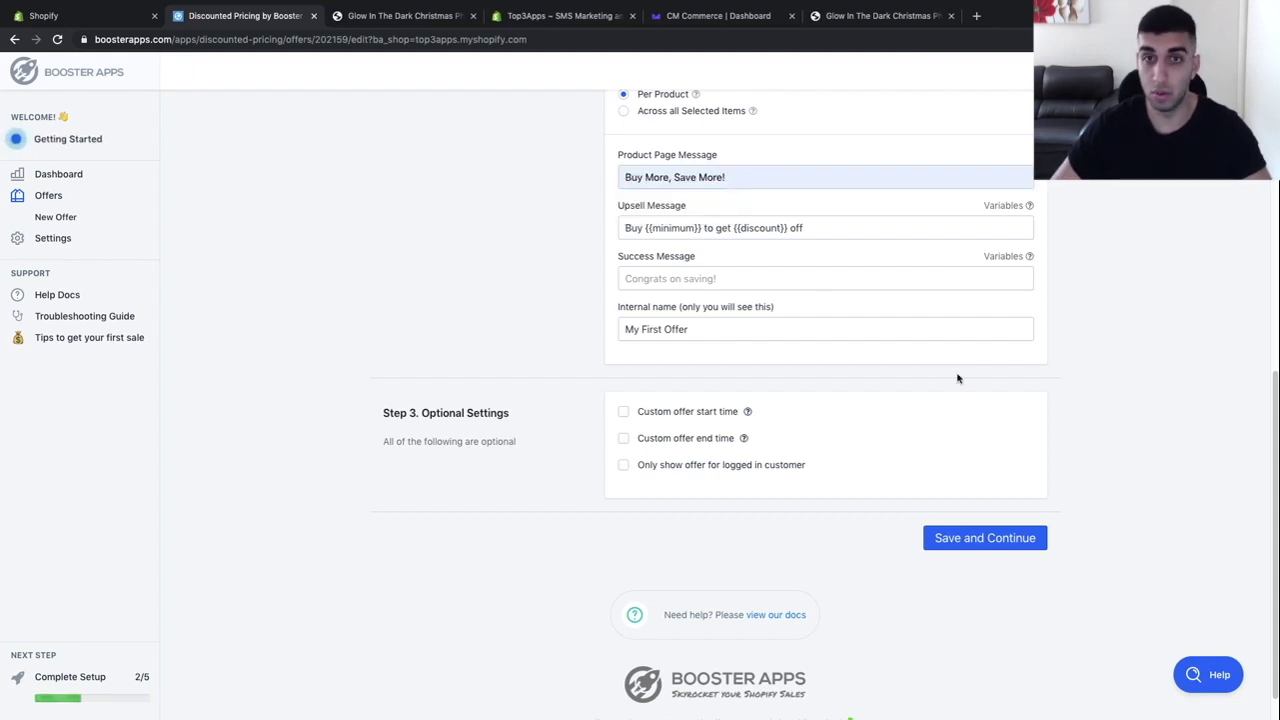
{"action": "left_click", "coordinate": [979, 539]}
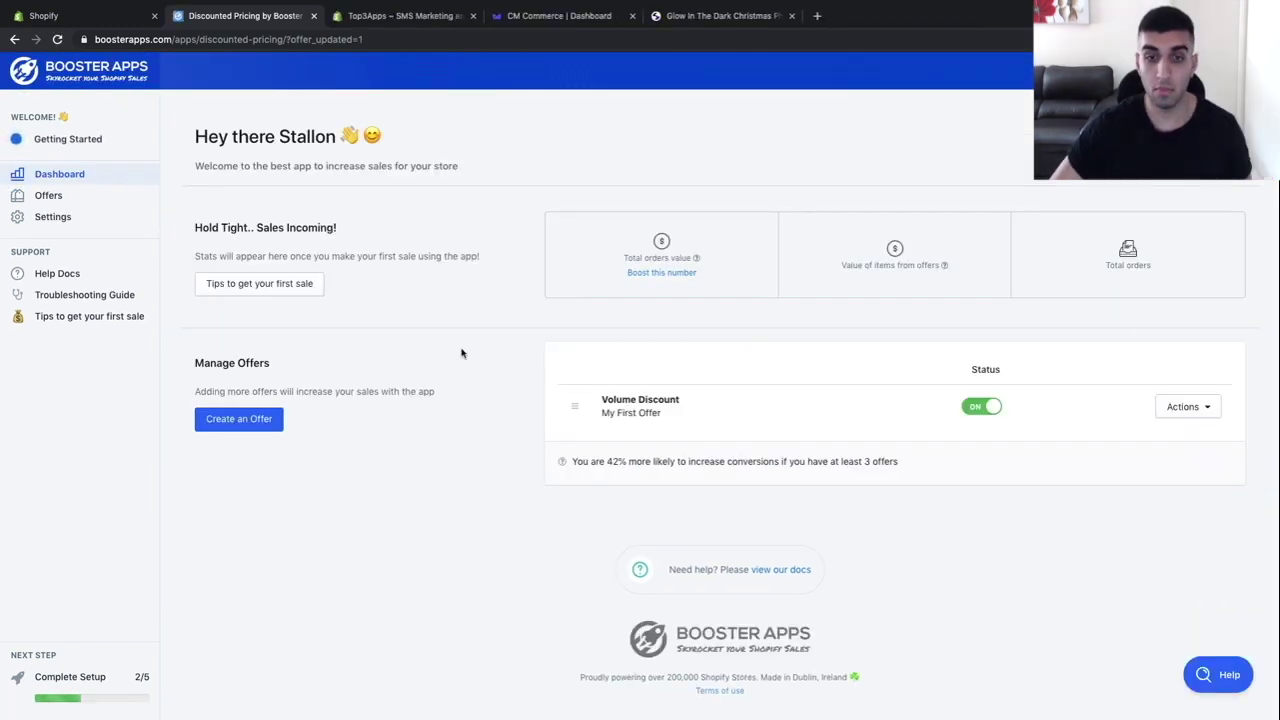
Switch to the SMS Marketing and Automation by SMSBump app and open its automations list.
{"action": "left_click", "coordinate": [397, 16]}
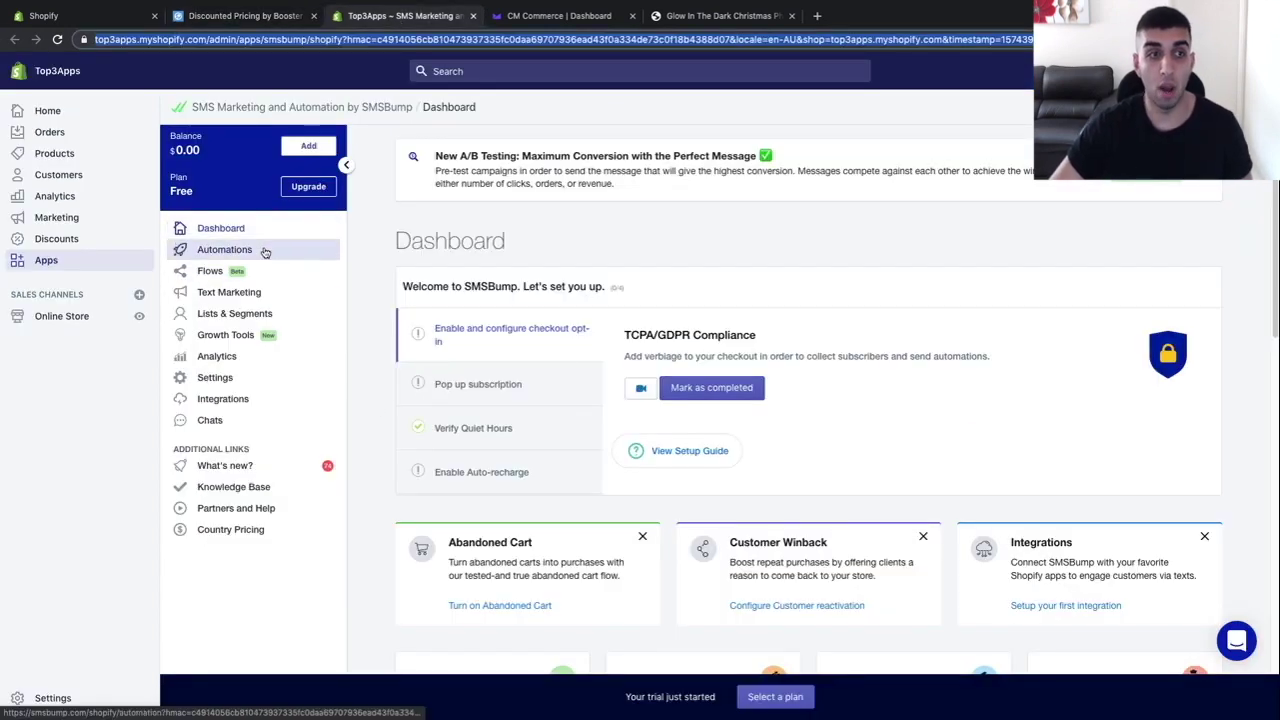
{"action": "left_click", "coordinate": [227, 252]}
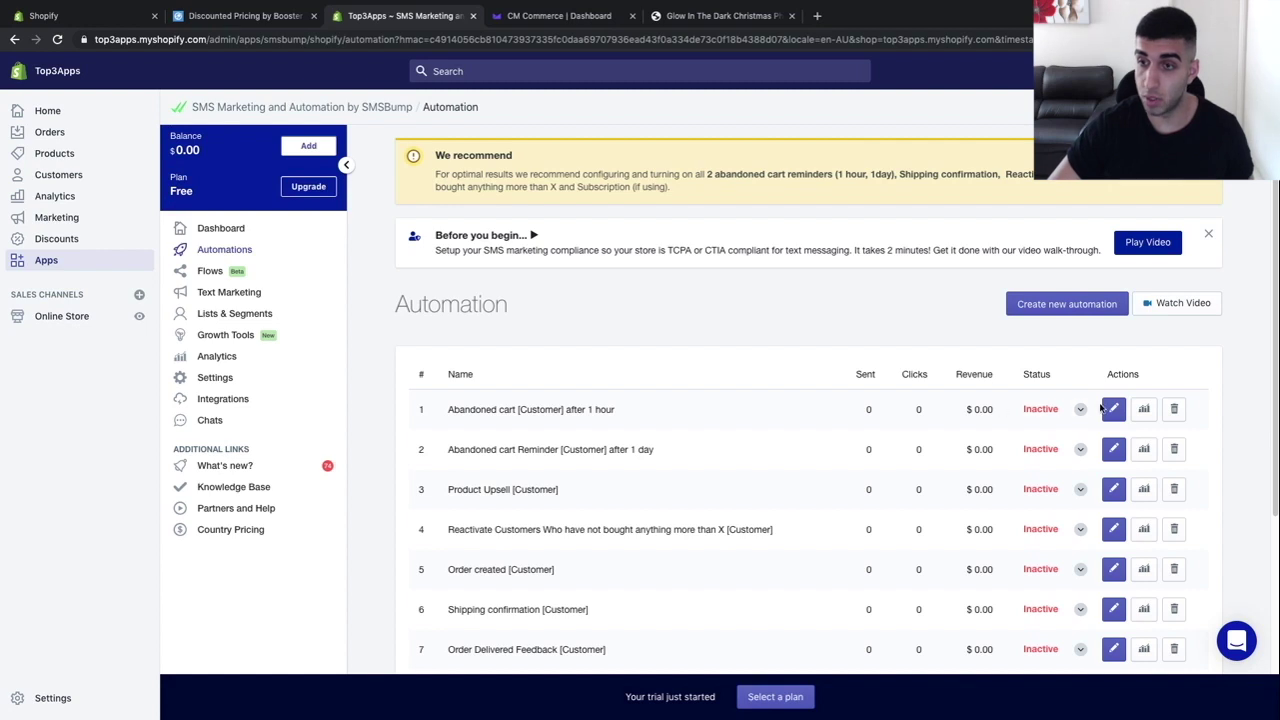
Activate the two abandoned cart automations, the one after 1 hour and the reminder after 1 day.
{"action": "left_click", "coordinate": [1035, 411]}
{"action": "left_click", "coordinate": [1048, 421]}
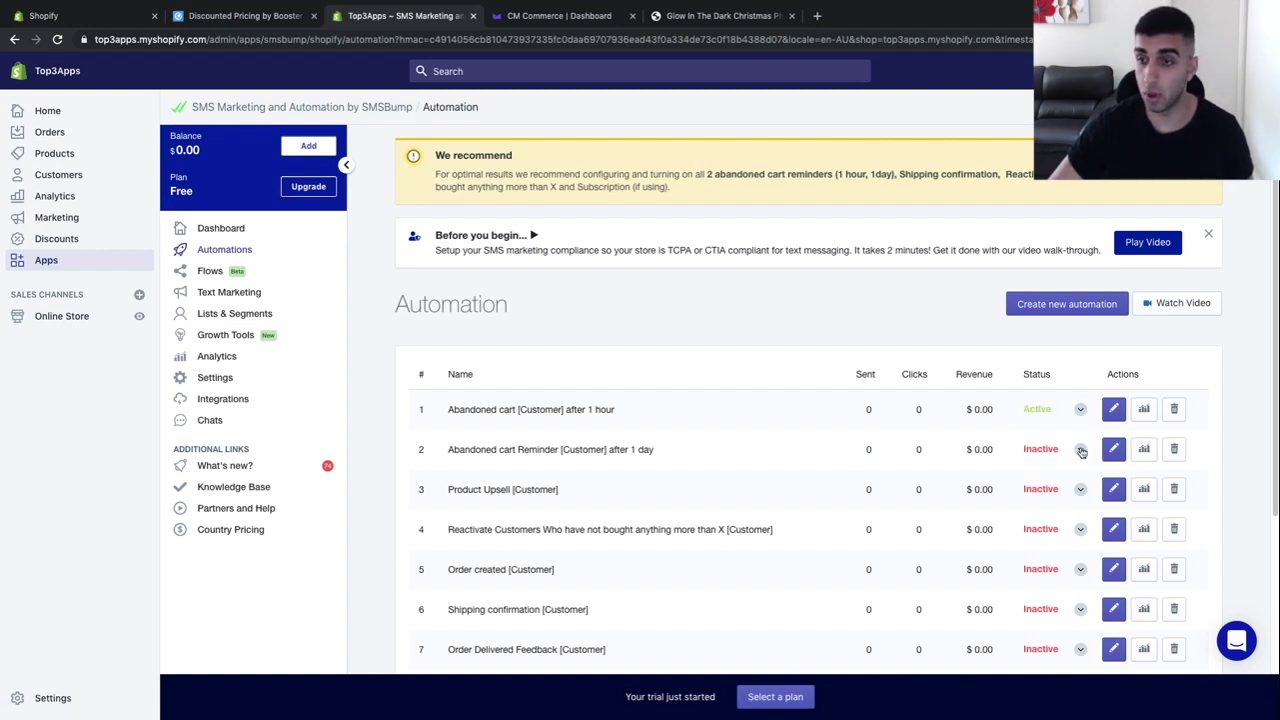
{"action": "left_click", "coordinate": [1080, 449]}
{"action": "left_click", "coordinate": [1041, 479]}
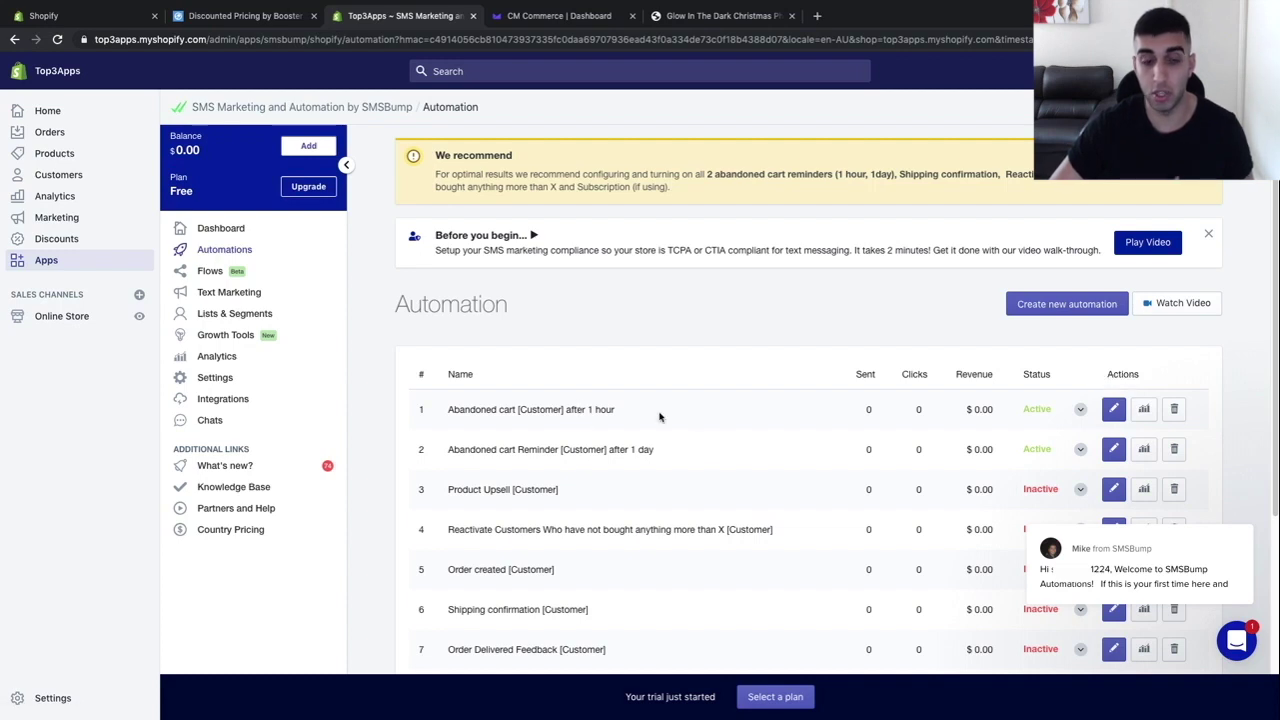
{"action": "right_click", "coordinate": [450, 409]}
{"action": "key", "text": "Escape"}
{"action": "left_click_drag", "start_coordinate": [447, 411], "coordinate": [589, 409]}
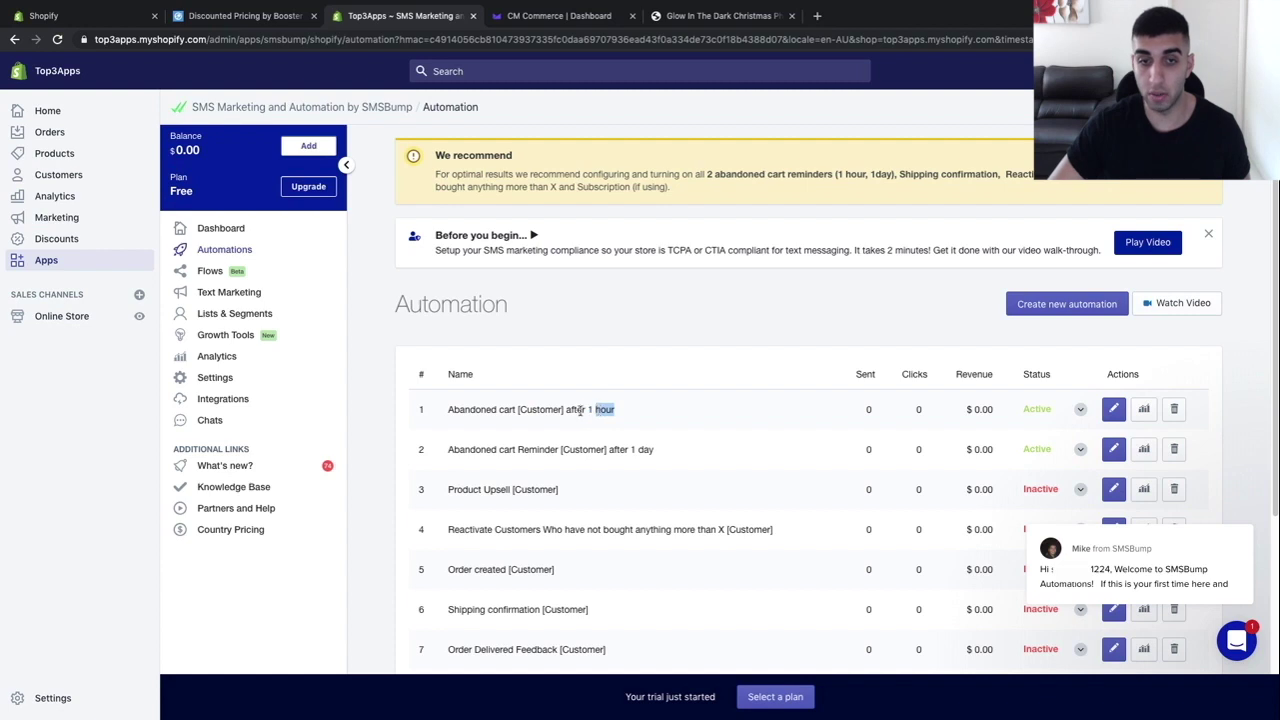
{"action": "left_click", "coordinate": [461, 454]}
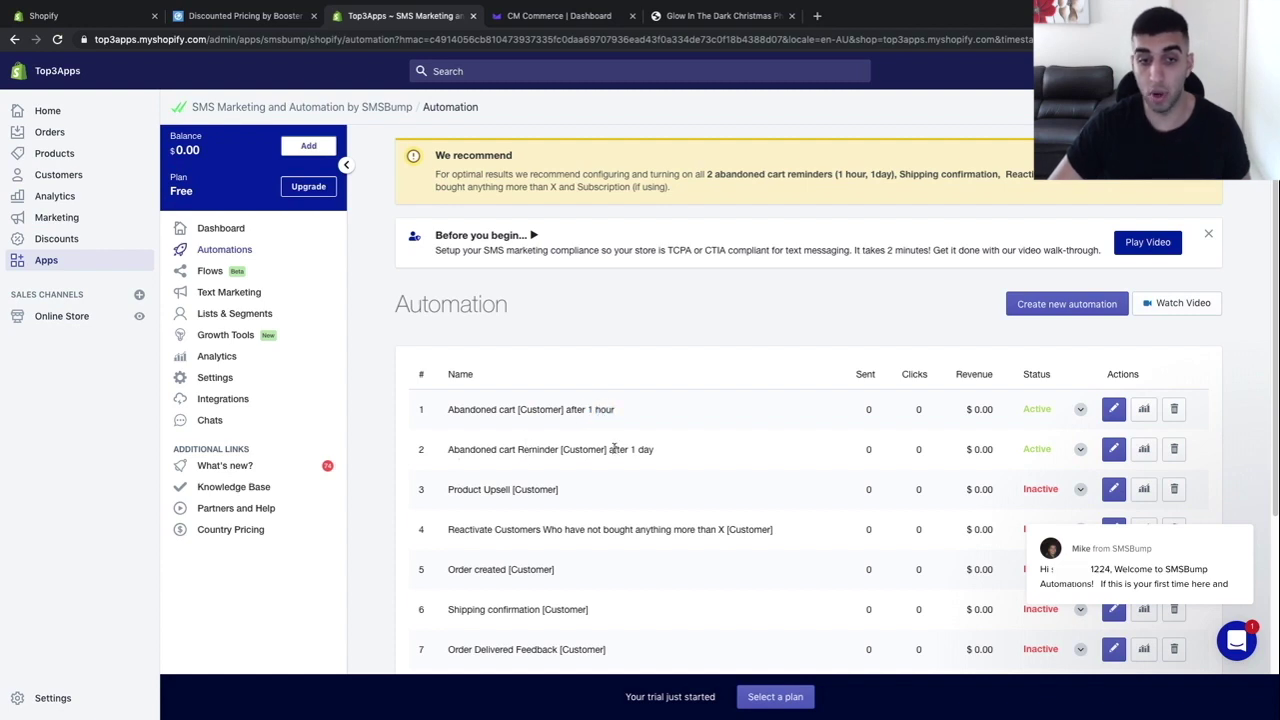
{"action": "left_click_drag", "start_coordinate": [658, 450], "coordinate": [616, 454]}
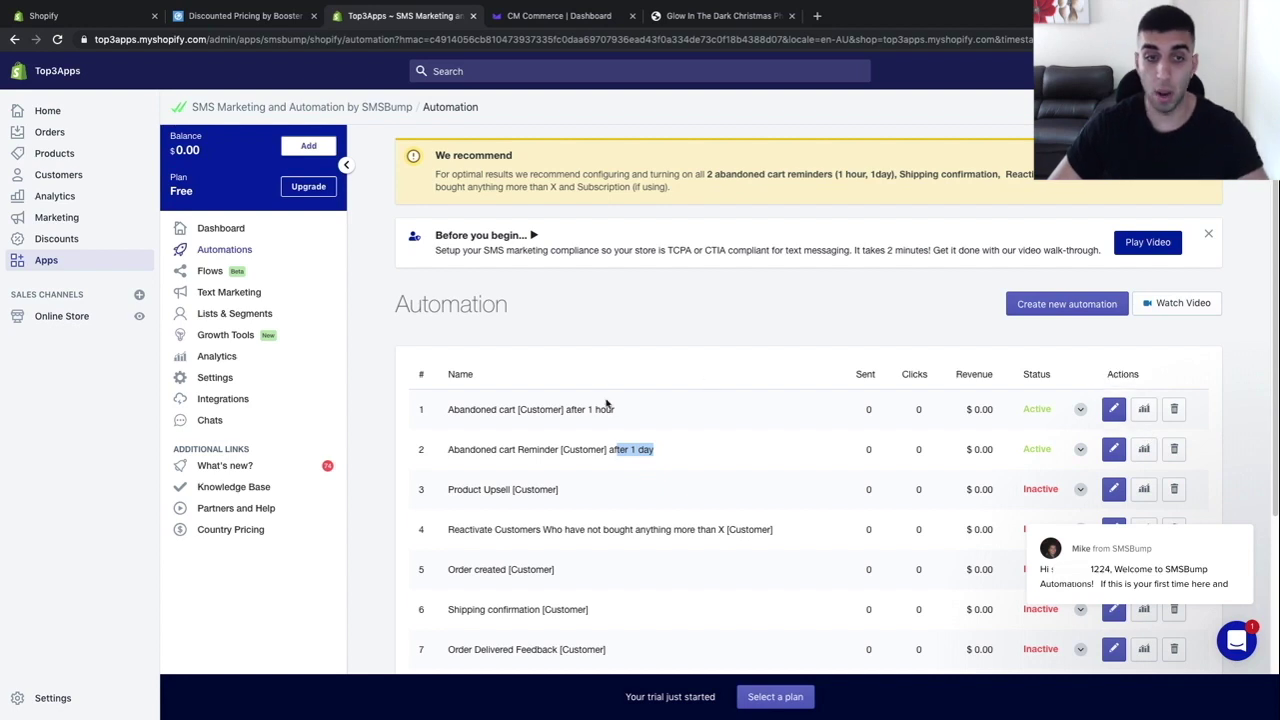
{"action": "left_click", "coordinate": [555, 410]}
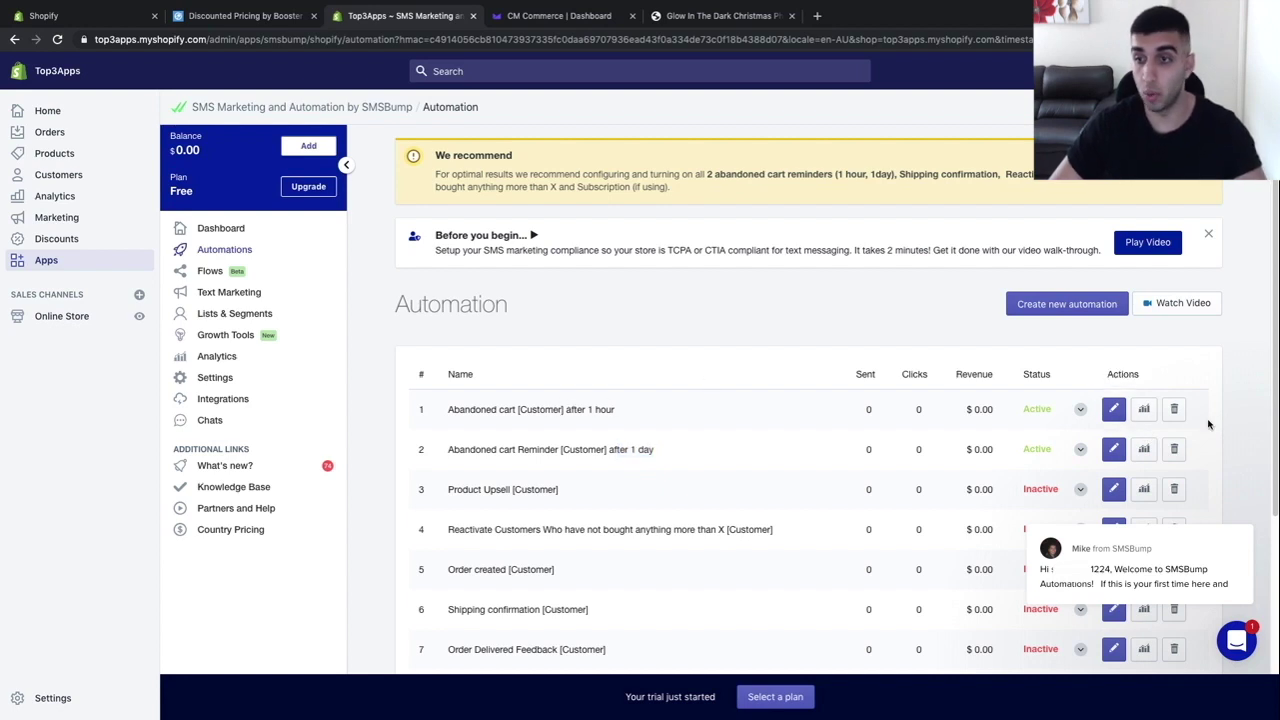
Open the first abandoned cart automation for editing and rename it "Abandoned cart [Customer] after 5 mins".
{"action": "left_click", "coordinate": [1114, 409]}
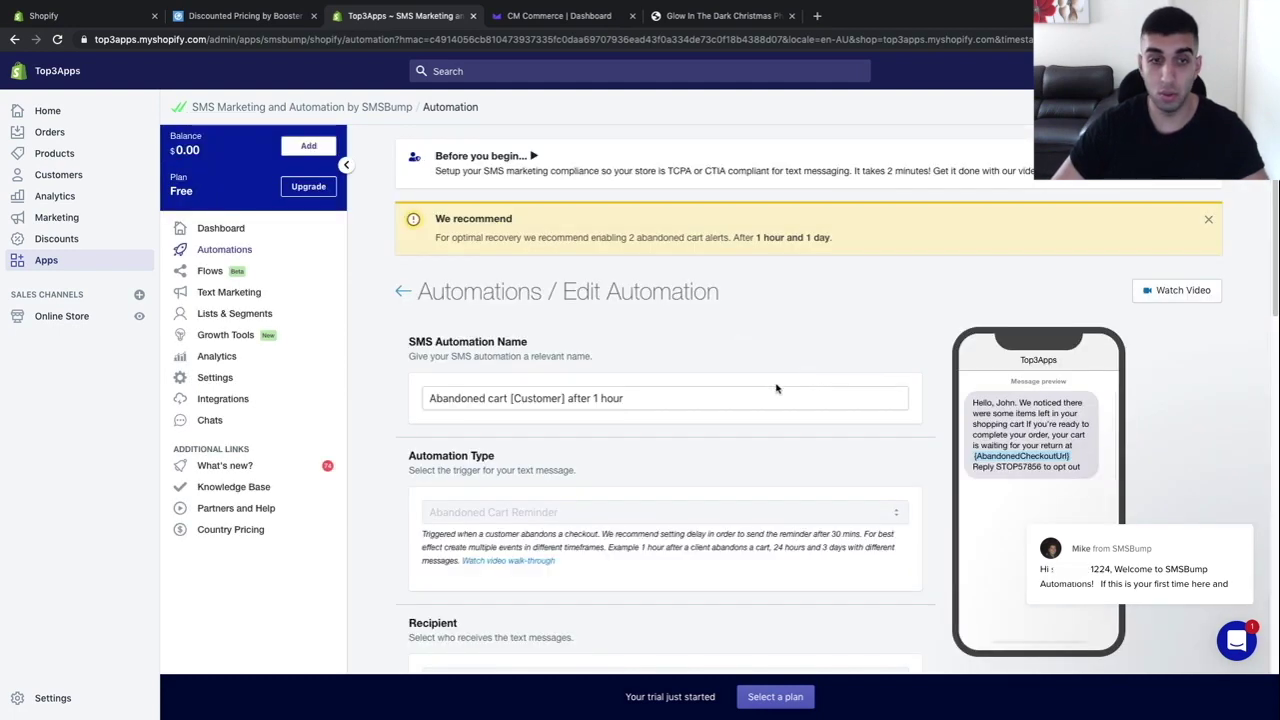
{"action": "scroll", "coordinate": [646, 340], "scroll_direction": "down", "scroll_amount": 5}
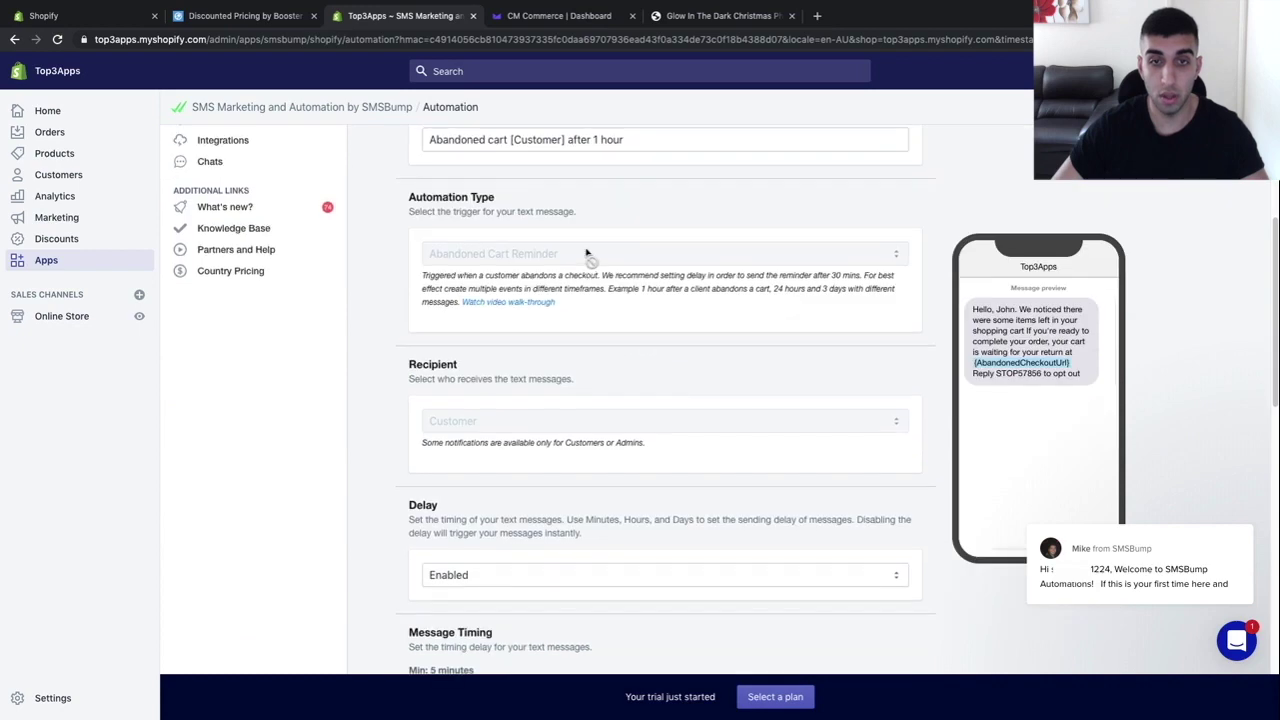
{"action": "scroll", "coordinate": [590, 245], "scroll_direction": "up", "scroll_amount": 2}
{"action": "left_click_drag", "start_coordinate": [592, 234], "coordinate": [666, 229]}
{"action": "type", "text": "5 mins"}
{"action": "left_click", "coordinate": [665, 181]}
Set the message timing of the first abandoned cart automation to 5 minutes.
{"action": "scroll", "coordinate": [677, 223], "scroll_direction": "down", "scroll_amount": 3}
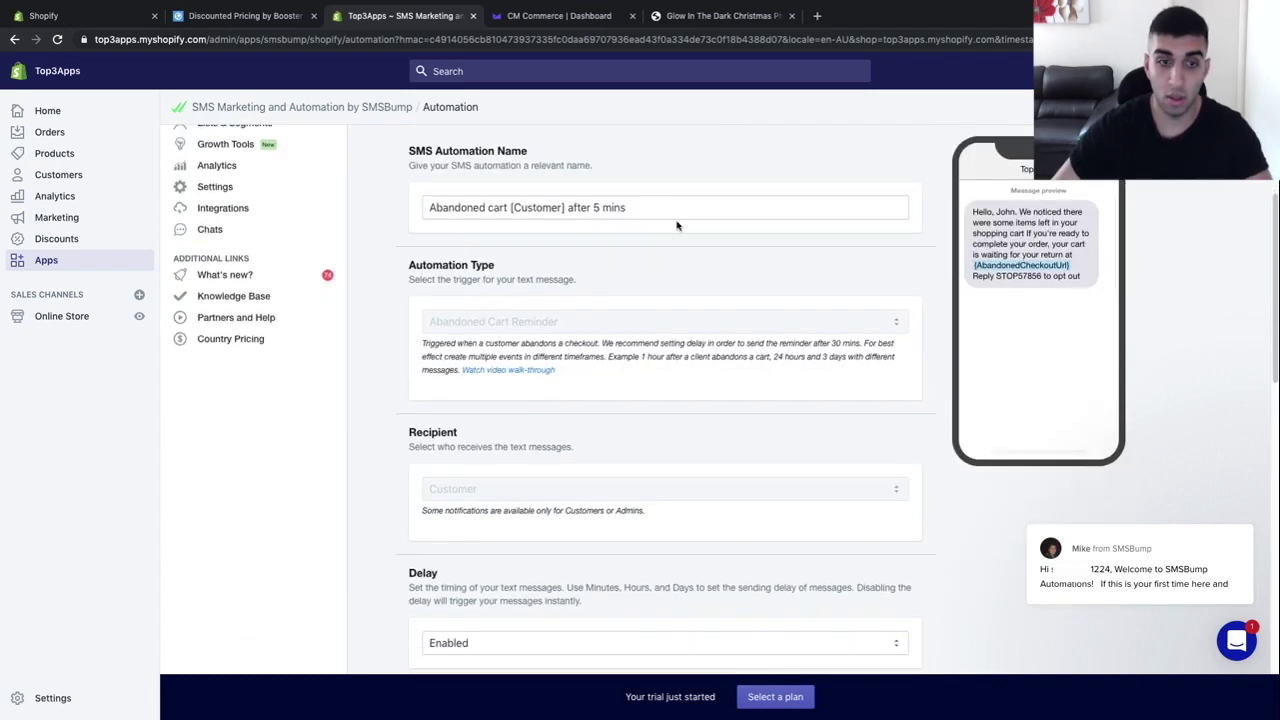
{"action": "left_click", "coordinate": [477, 539]}
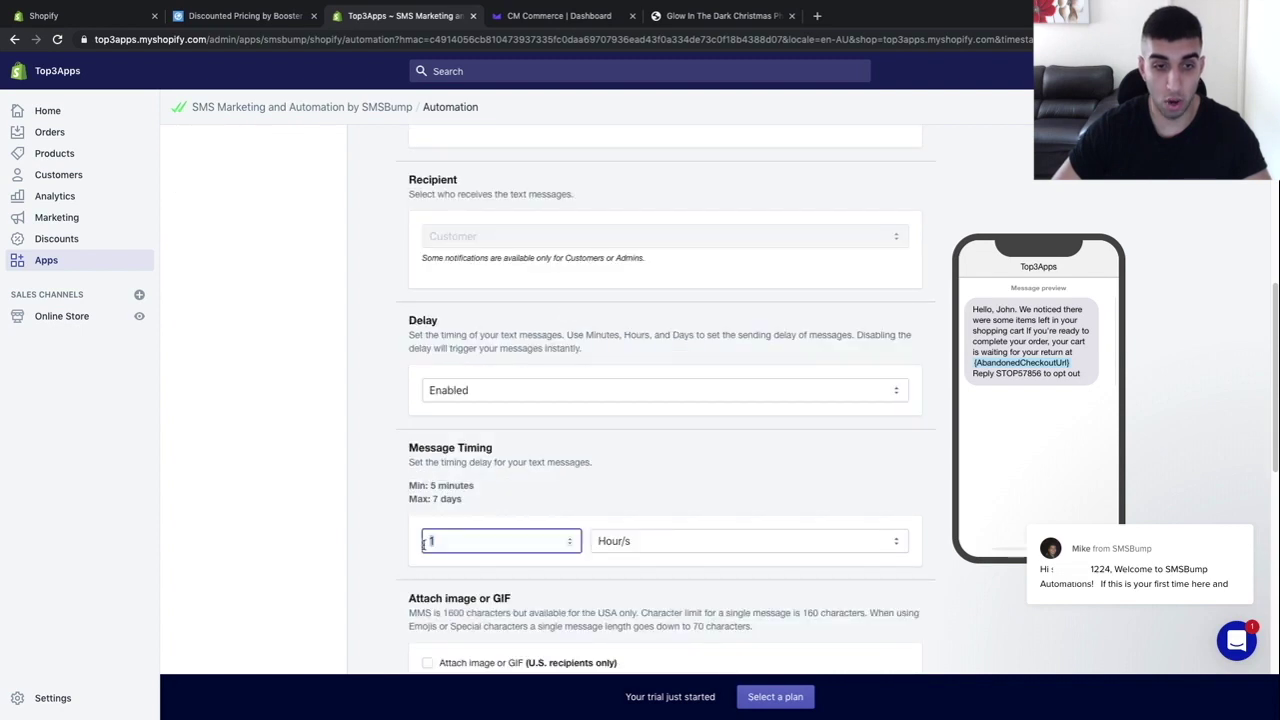
{"action": "key", "text": "BackSpace"}
{"action": "type", "text": "5"}
{"action": "left_click", "coordinate": [670, 538]}
{"action": "left_click", "coordinate": [634, 527]}
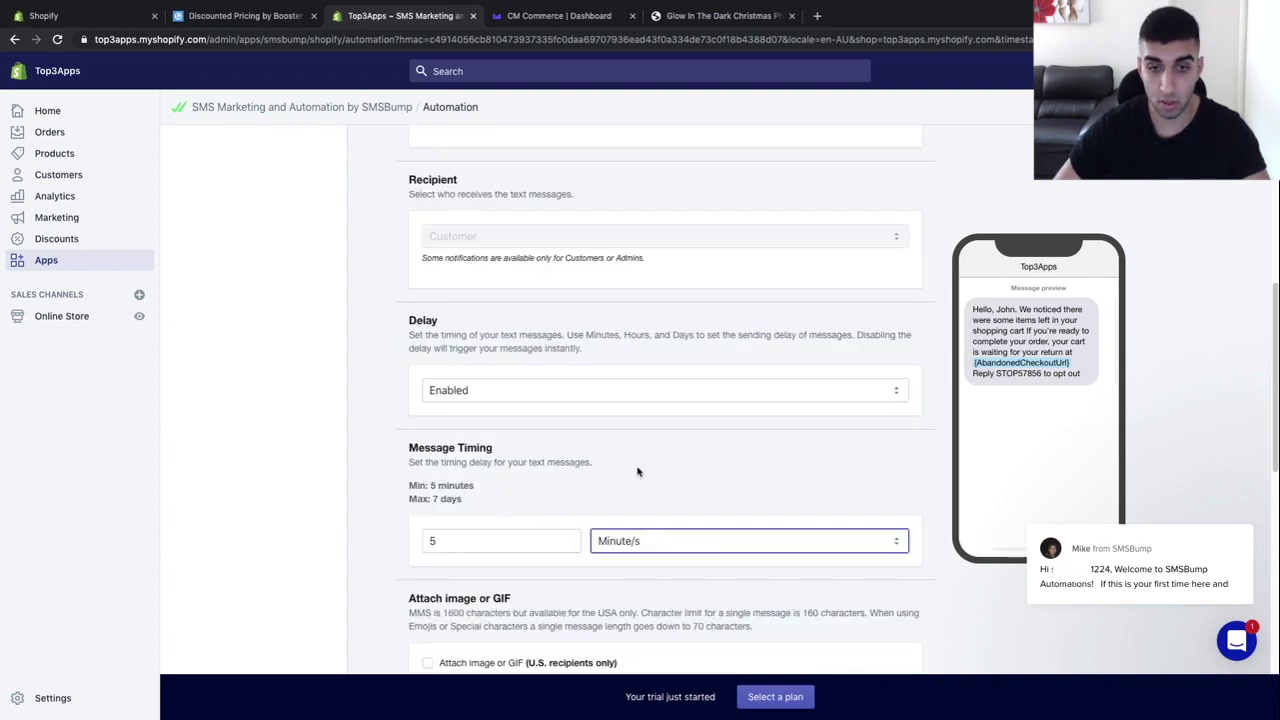
Enter the message "Hello, {FirstName}. We noticed you forgot some items in your shopping cart at {SiteName}, complete your order here {AbandonedCheckoutUrl} before we run out of stock!".
{"action": "scroll", "coordinate": [632, 437], "scroll_direction": "down", "scroll_amount": 5}
{"action": "scroll", "coordinate": [629, 420], "scroll_direction": "down", "scroll_amount": 1}
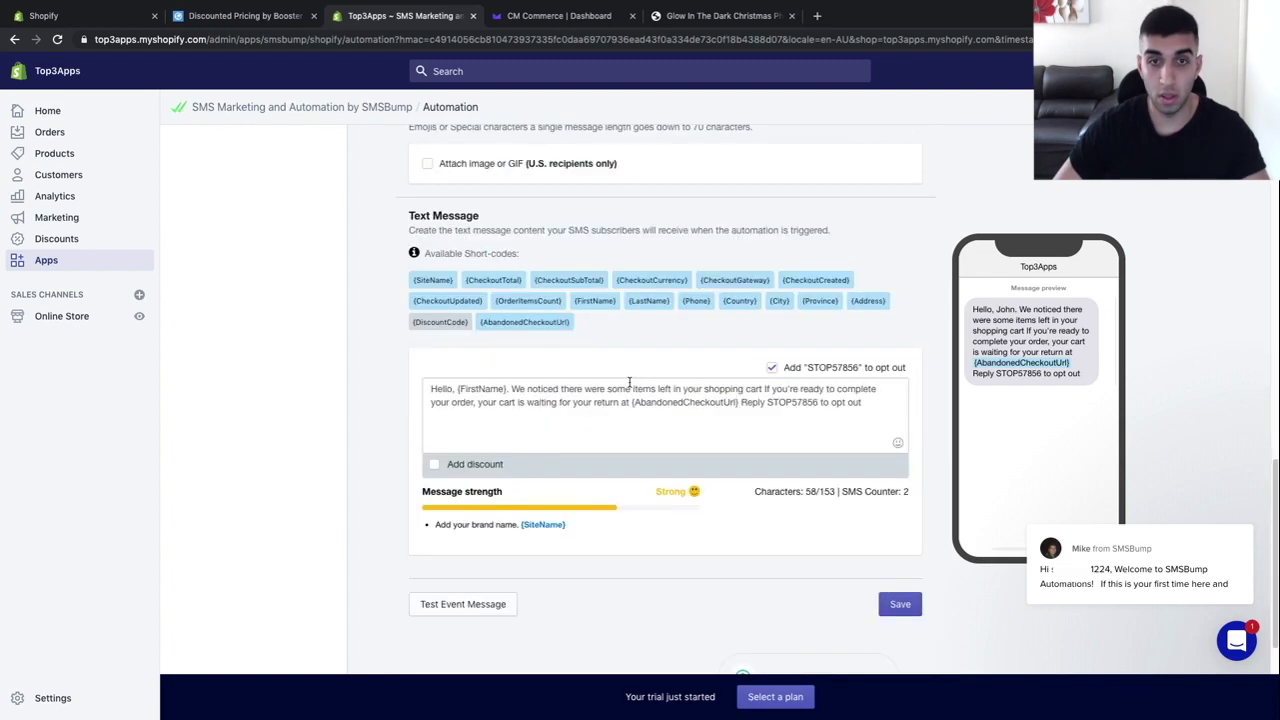
{"action": "scroll", "coordinate": [630, 376], "scroll_direction": "up", "scroll_amount": 1}
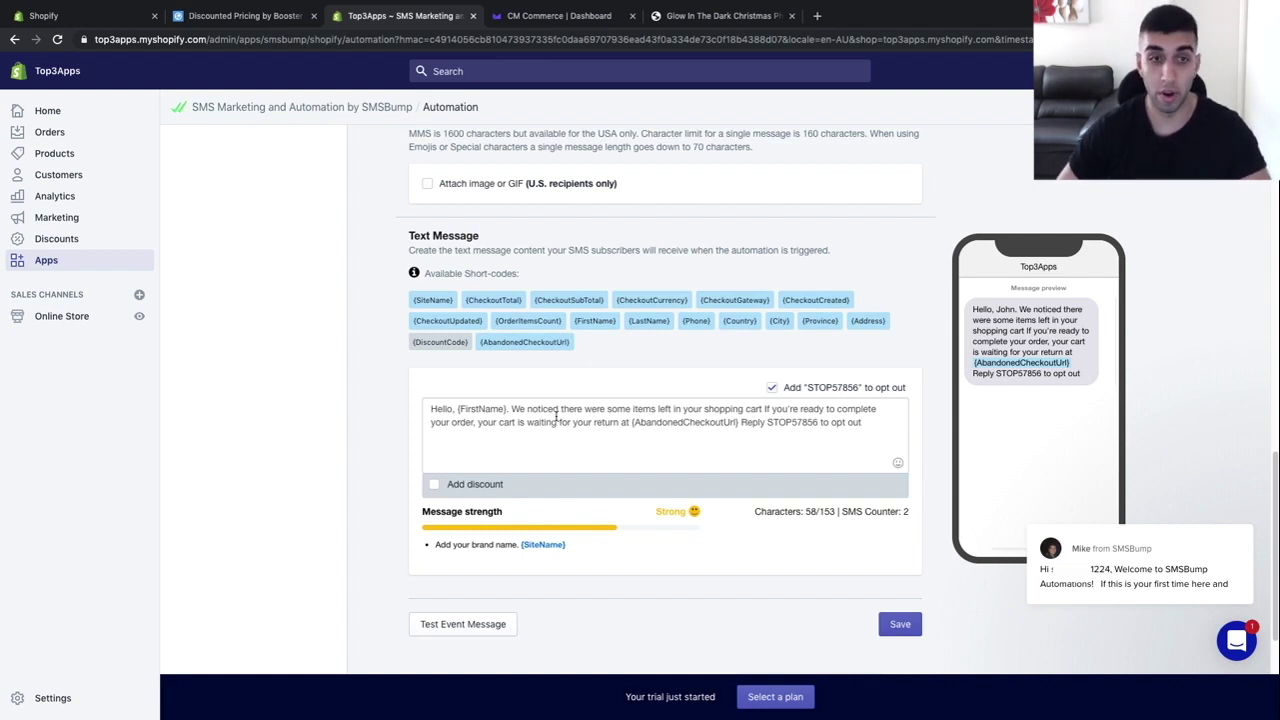
{"action": "scroll", "coordinate": [660, 410], "scroll_direction": "down", "scroll_amount": 1}
{"action": "left_click", "coordinate": [763, 404]}
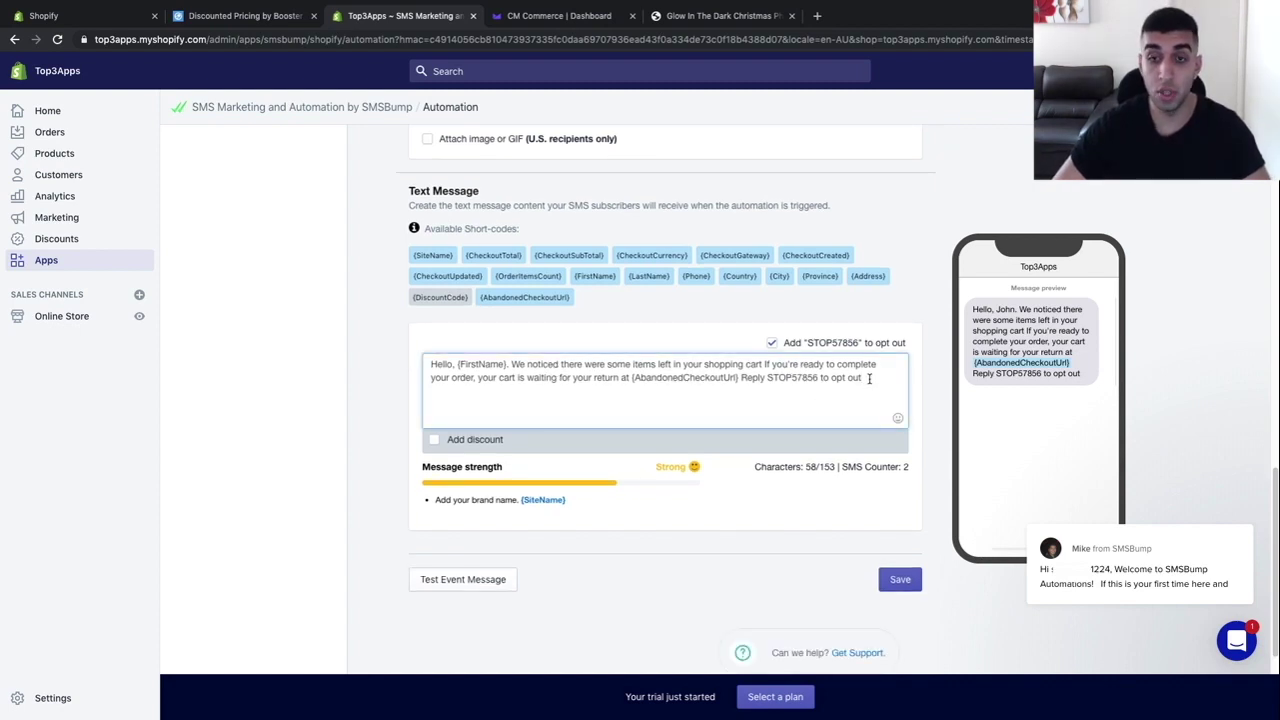
{"action": "left_click_drag", "start_coordinate": [868, 378], "coordinate": [388, 367]}
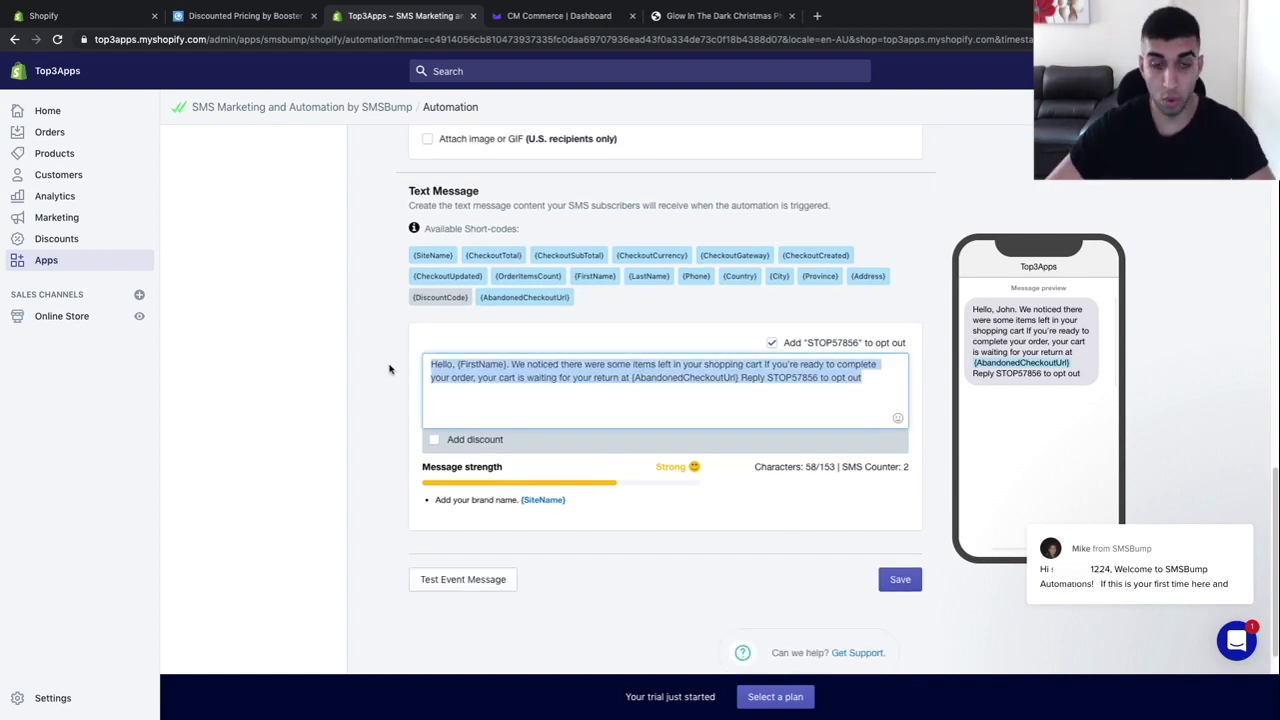
{"action": "type", "text": "Hello, {FirstName}. We noticed you forgot some items in your shopping cart at {SiteName}, complete your order here {AbandonedCheckoutUrl} before we run out of stock!"}
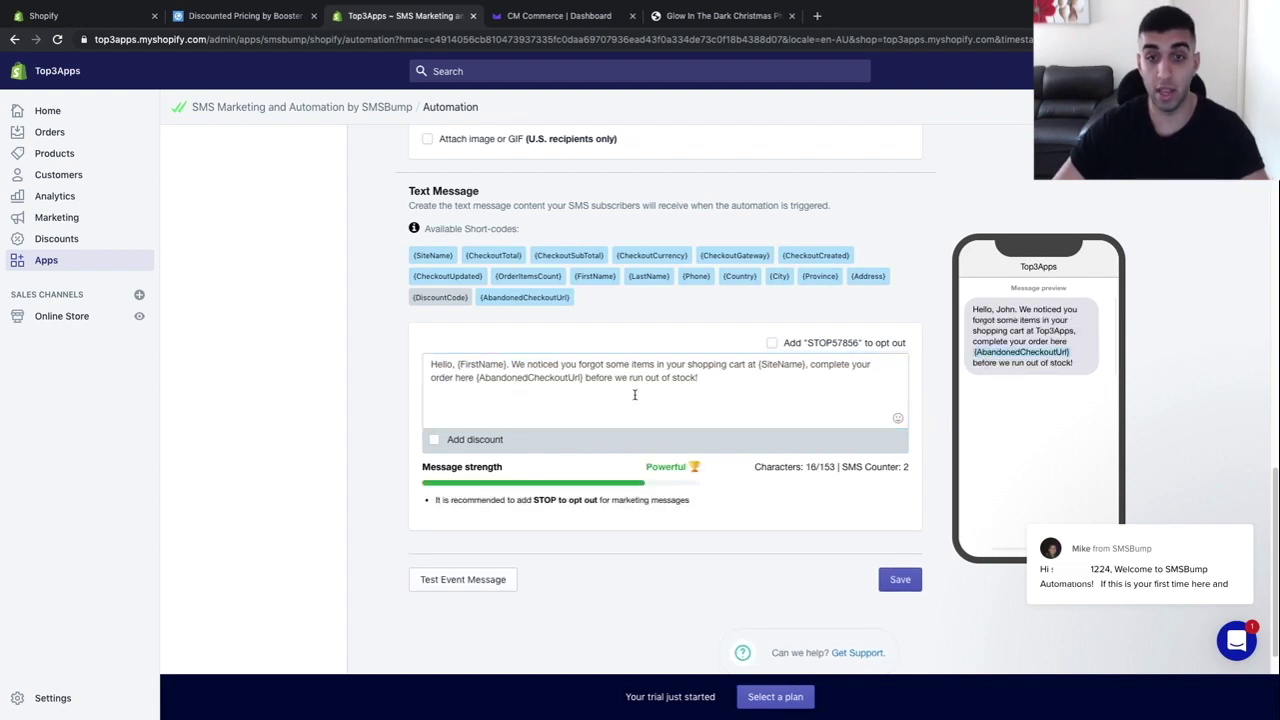
Review the wording of the new abandoned cart message and the automation's other settings.
{"action": "scroll", "coordinate": [634, 395], "scroll_direction": "down", "scroll_amount": 1}
{"action": "left_click", "coordinate": [698, 336]}
{"action": "left_click_drag", "start_coordinate": [700, 342], "coordinate": [455, 320]}
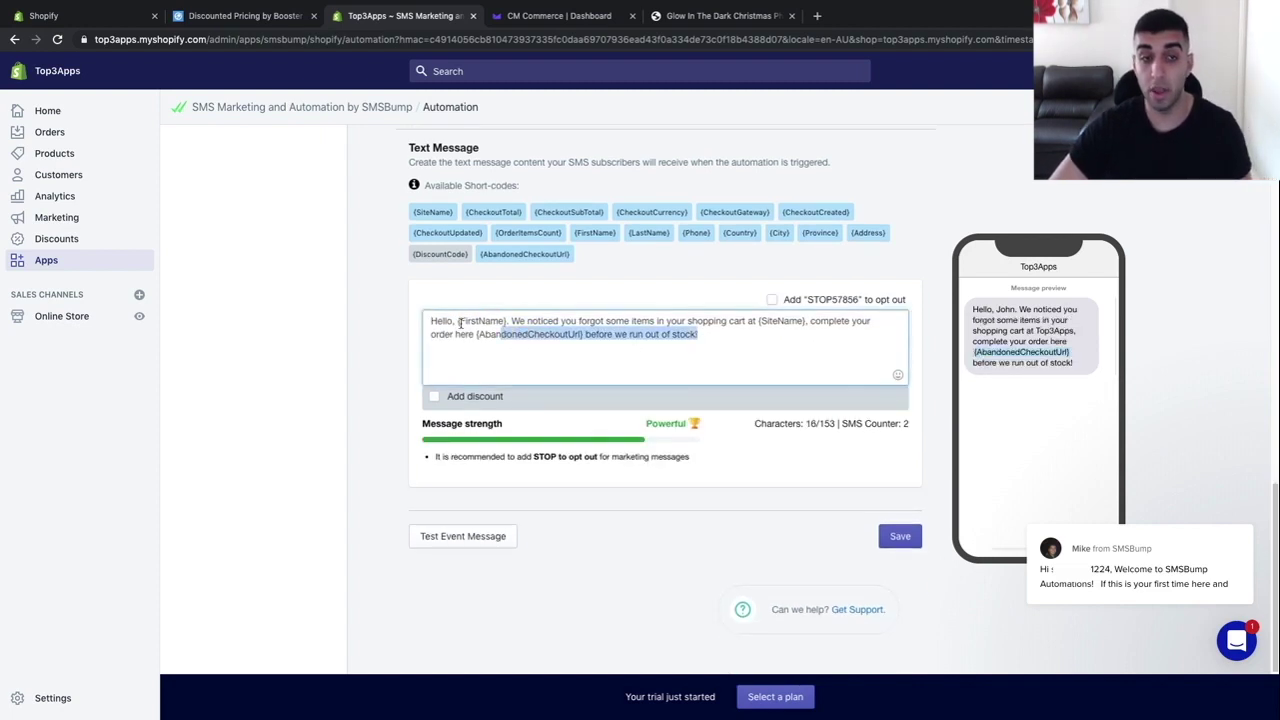
{"action": "left_click", "coordinate": [586, 332]}
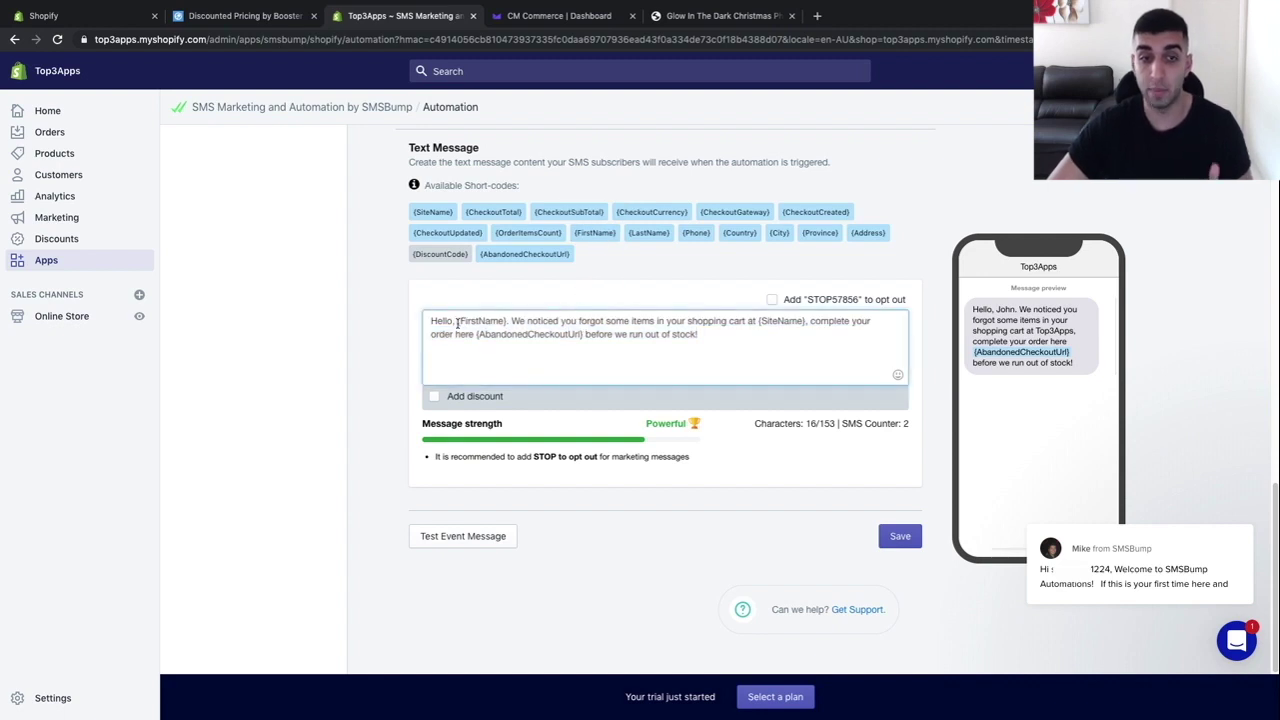
{"action": "left_click_drag", "start_coordinate": [430, 321], "coordinate": [714, 338]}
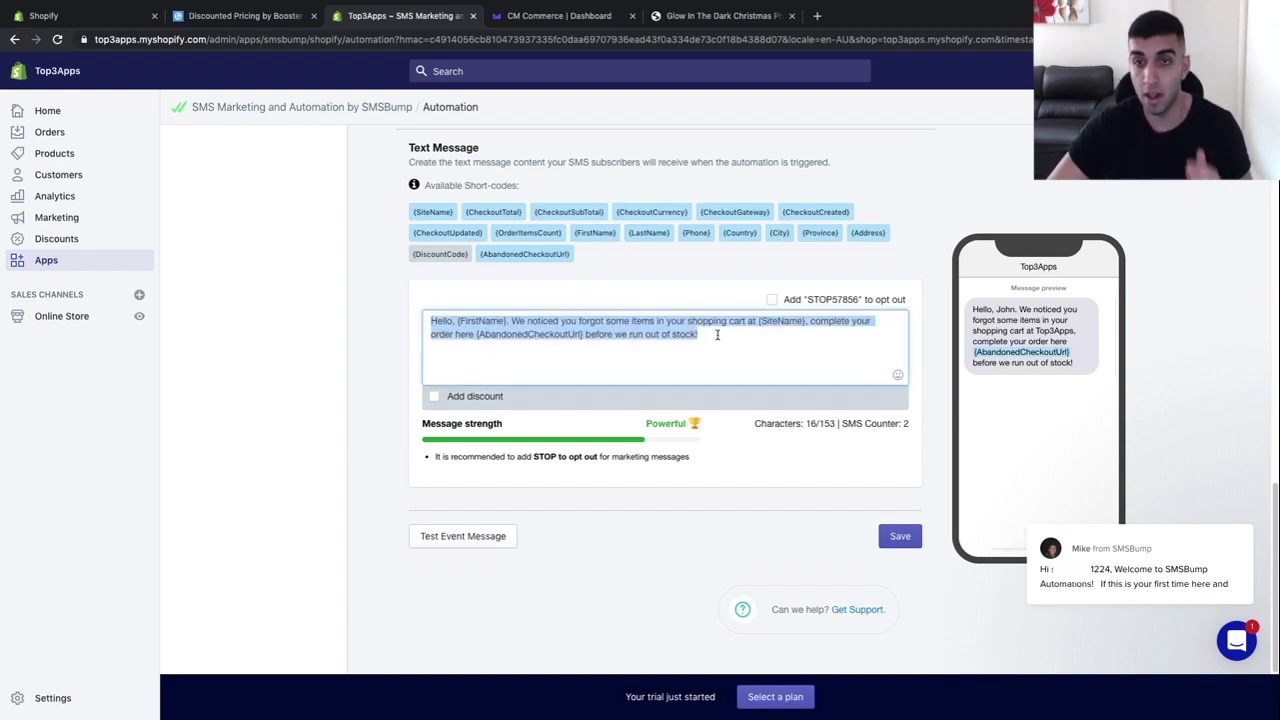
{"action": "left_click", "coordinate": [707, 335]}
{"action": "scroll", "coordinate": [710, 335], "scroll_direction": "up", "scroll_amount": 10}
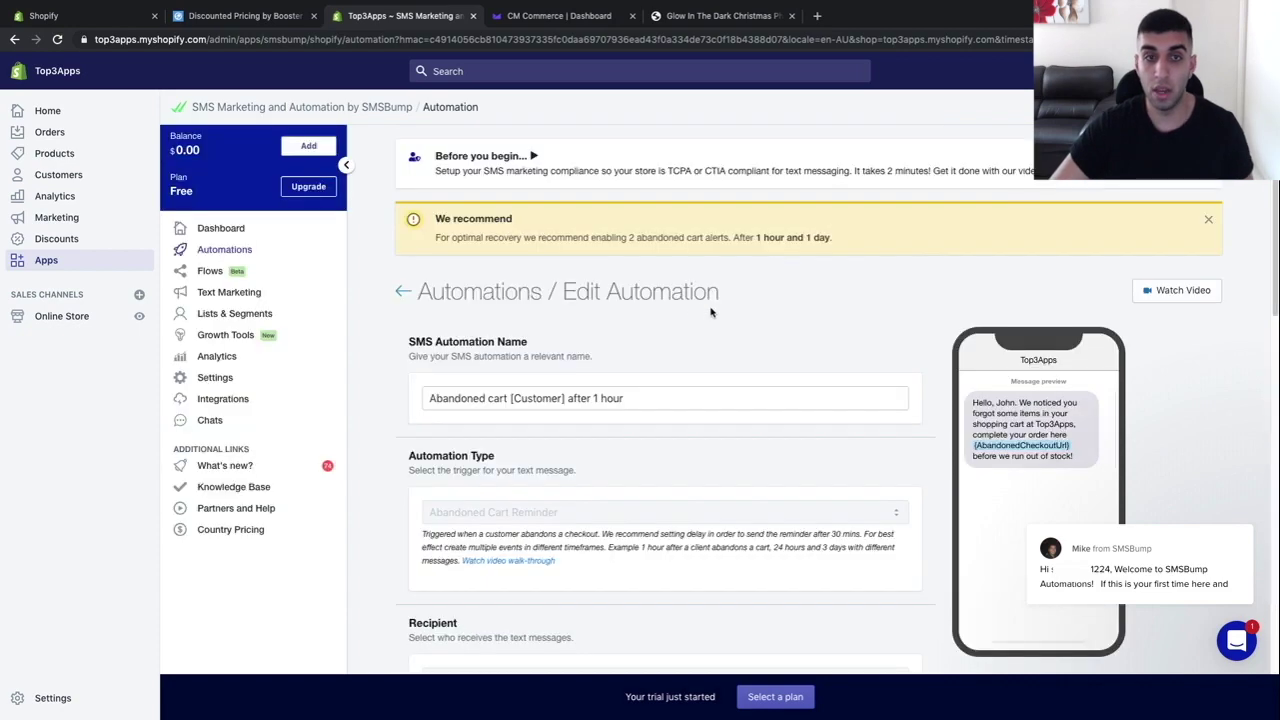
{"action": "scroll", "coordinate": [900, 344], "scroll_direction": "down", "scroll_amount": 10}
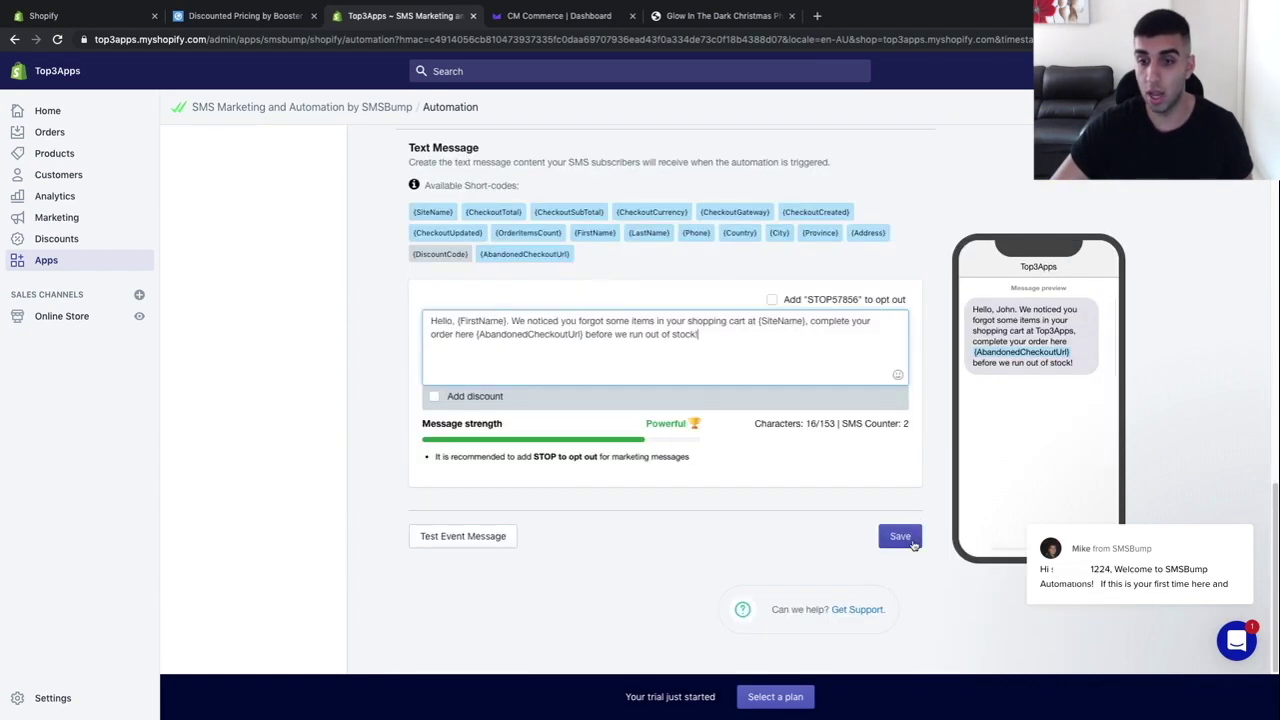
Save the first abandoned cart automation and return to the automations list.
{"action": "scroll", "coordinate": [748, 443], "scroll_direction": "up", "scroll_amount": 6}
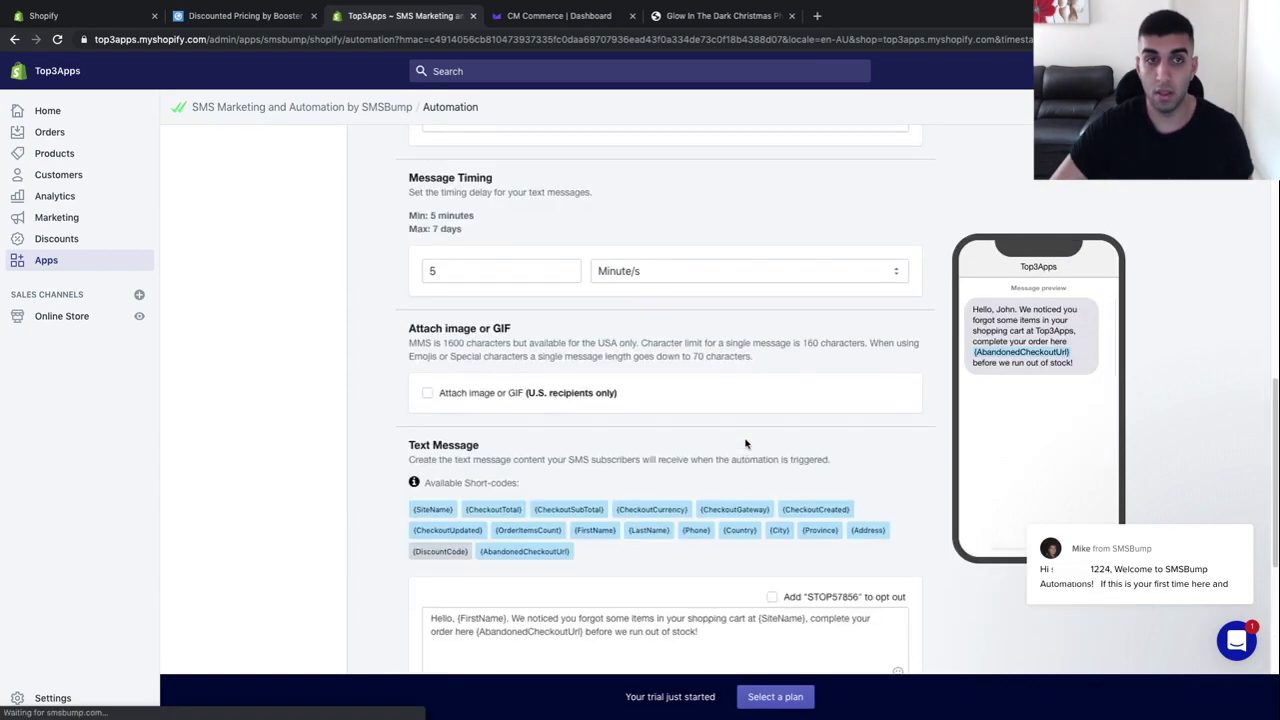
{"action": "scroll", "coordinate": [666, 404], "scroll_direction": "up", "scroll_amount": 6}
{"action": "left_click", "coordinate": [395, 294]}
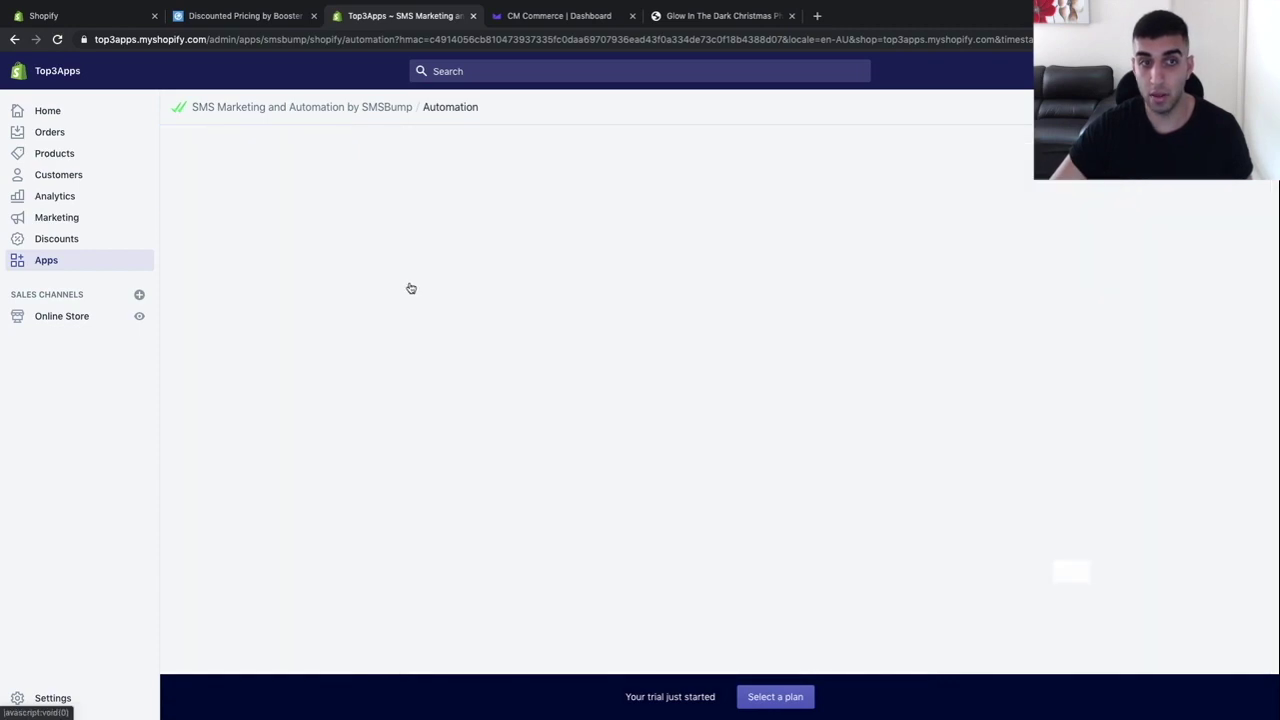
Open the second abandoned cart automation for editing and rename it "Abandoned cart Reminder [Customer] after 10 hours".
{"action": "scroll", "coordinate": [737, 280], "scroll_direction": "down", "scroll_amount": 3}
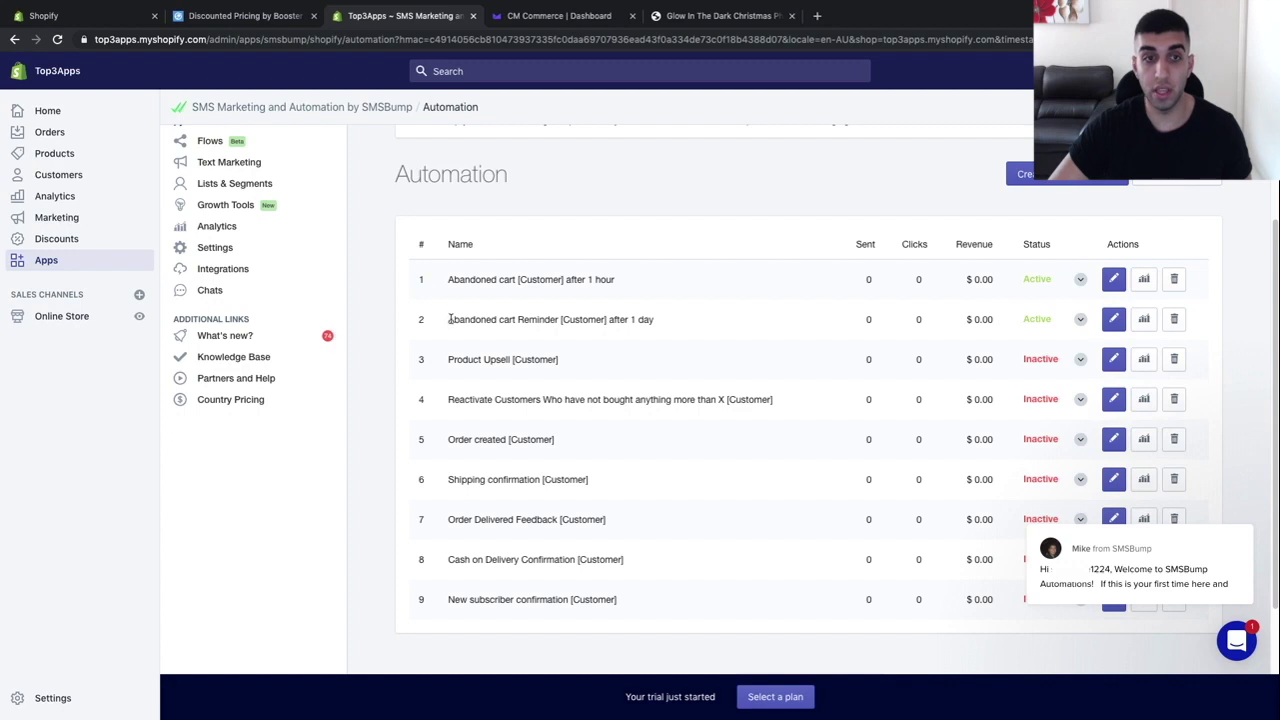
{"action": "left_click", "coordinate": [1114, 318]}
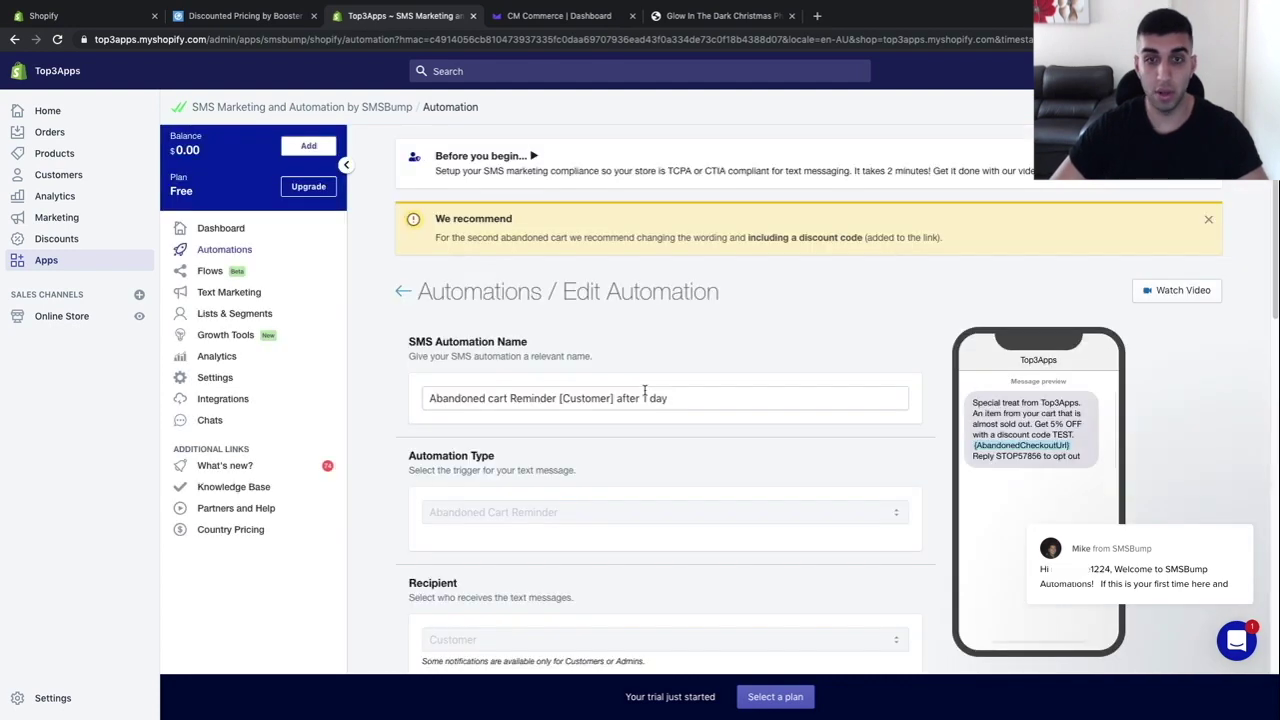
{"action": "left_click_drag", "start_coordinate": [648, 398], "coordinate": [686, 399]}
{"action": "type", "text": "0 hours"}
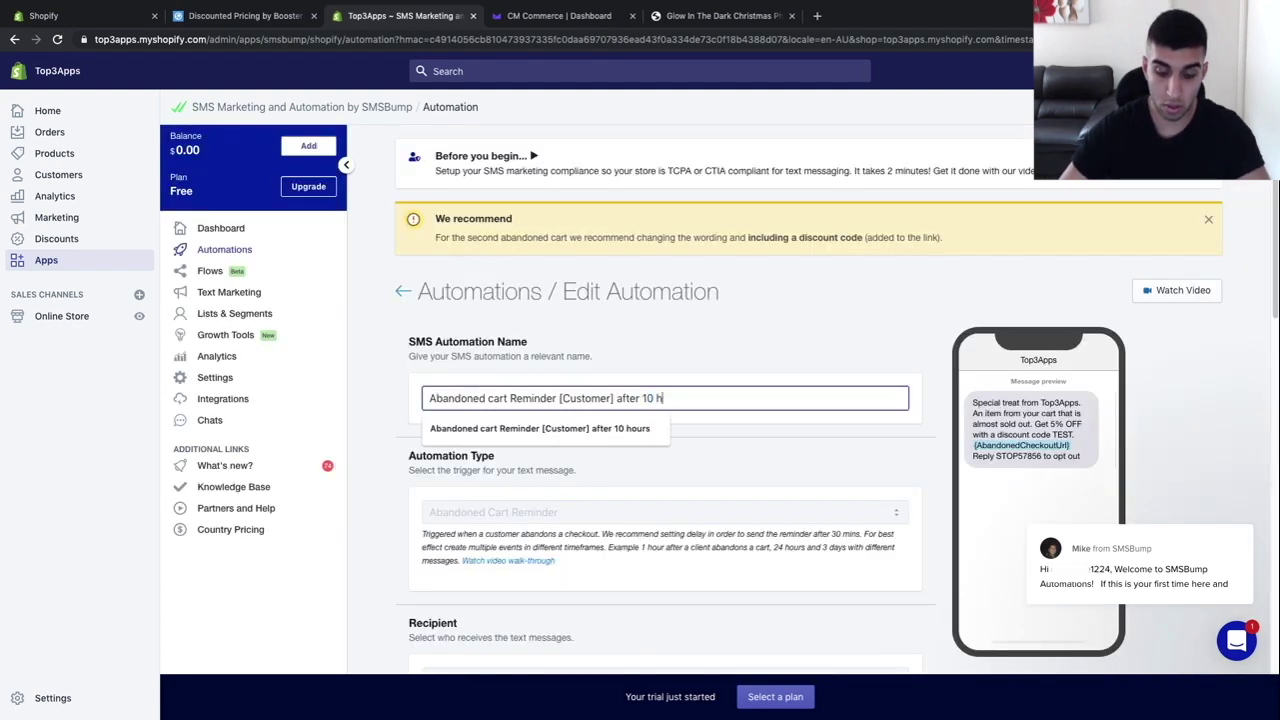
{"action": "left_click", "coordinate": [712, 364]}
Set the message timing of the second abandoned cart reminder to 10 hours.
{"action": "scroll", "coordinate": [712, 364], "scroll_direction": "down", "scroll_amount": 5}
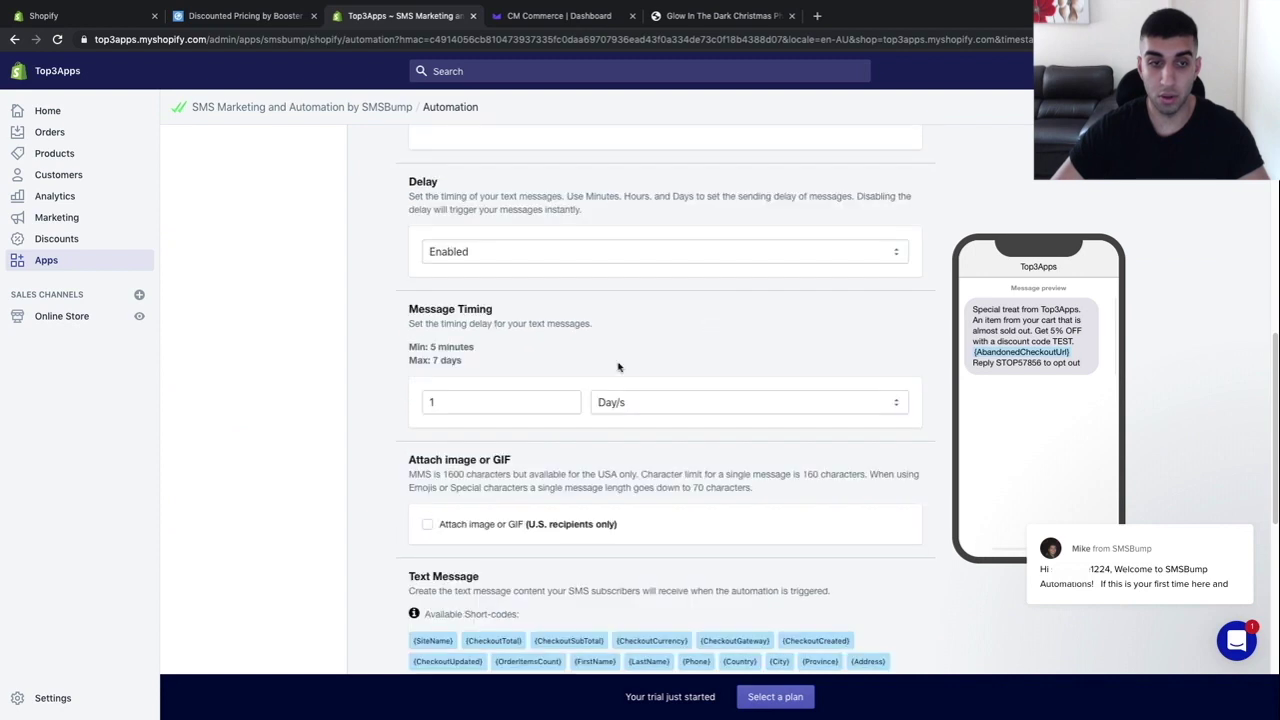
{"action": "left_click", "coordinate": [460, 396]}
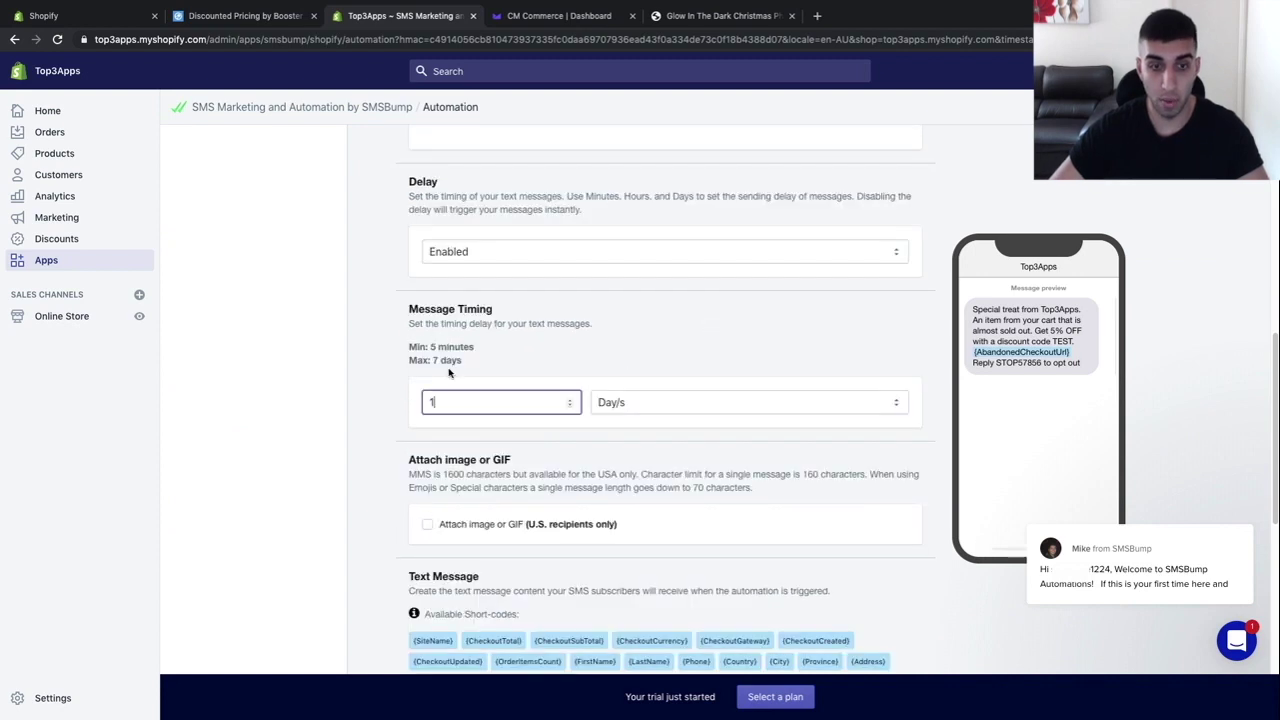
{"action": "type", "text": "0"}
{"action": "left_click", "coordinate": [675, 371]}
{"action": "left_click", "coordinate": [663, 405]}
{"action": "left_click", "coordinate": [600, 389]}
Replace the text message with a {SiteName} offer to {FirstName} of an extra 10% off plus free shipping for 12 hours using SAVE10, ending with {AbandonedCheckoutUrl}.
{"action": "scroll", "coordinate": [607, 345], "scroll_direction": "down", "scroll_amount": 2}
{"action": "scroll", "coordinate": [607, 345], "scroll_direction": "down", "scroll_amount": 5}
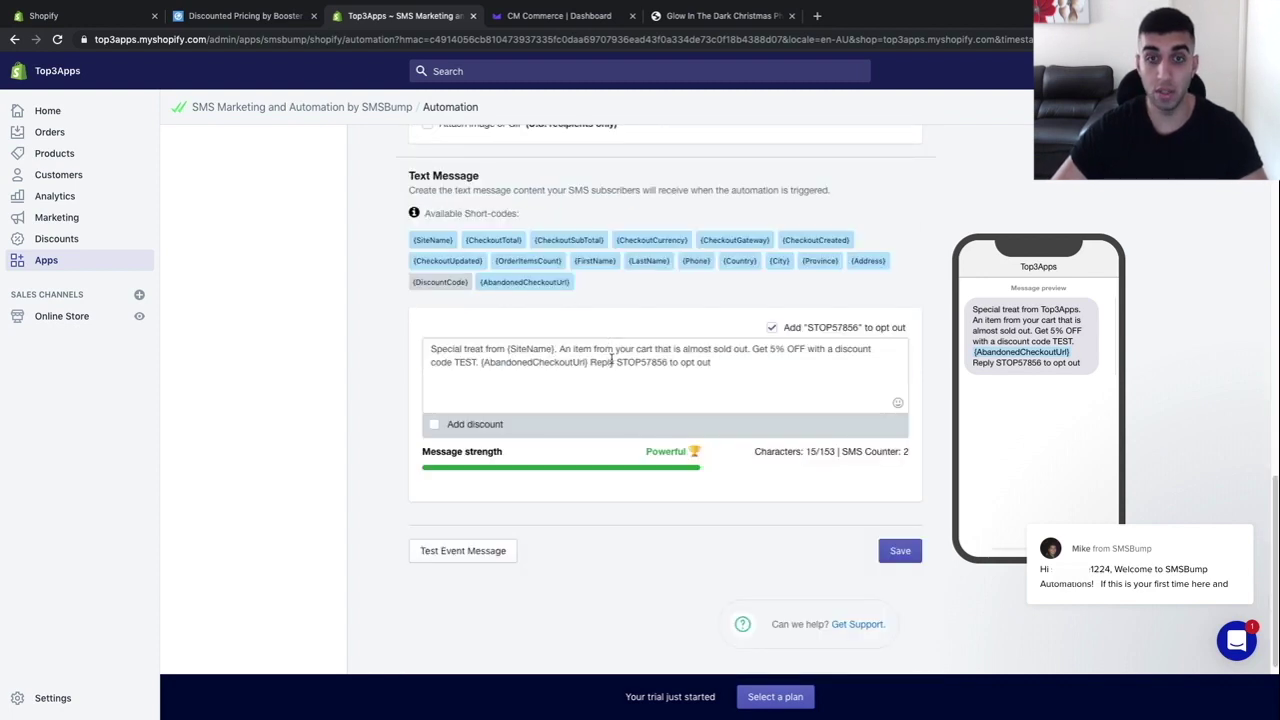
{"action": "key", "text": "ctrl+a"}
{"action": "type", "text": "{SiteName}: 10% OFF!! Hey, {FirstName}. It seems to us that you don't like our 50% off deal so we will give you an EXTRA 10% OFF + FREE Shipping, valid for the next 12 hours. Use \"SAVE10\" at checkout. Click here: {AbandonedCheckoutUrl}"}
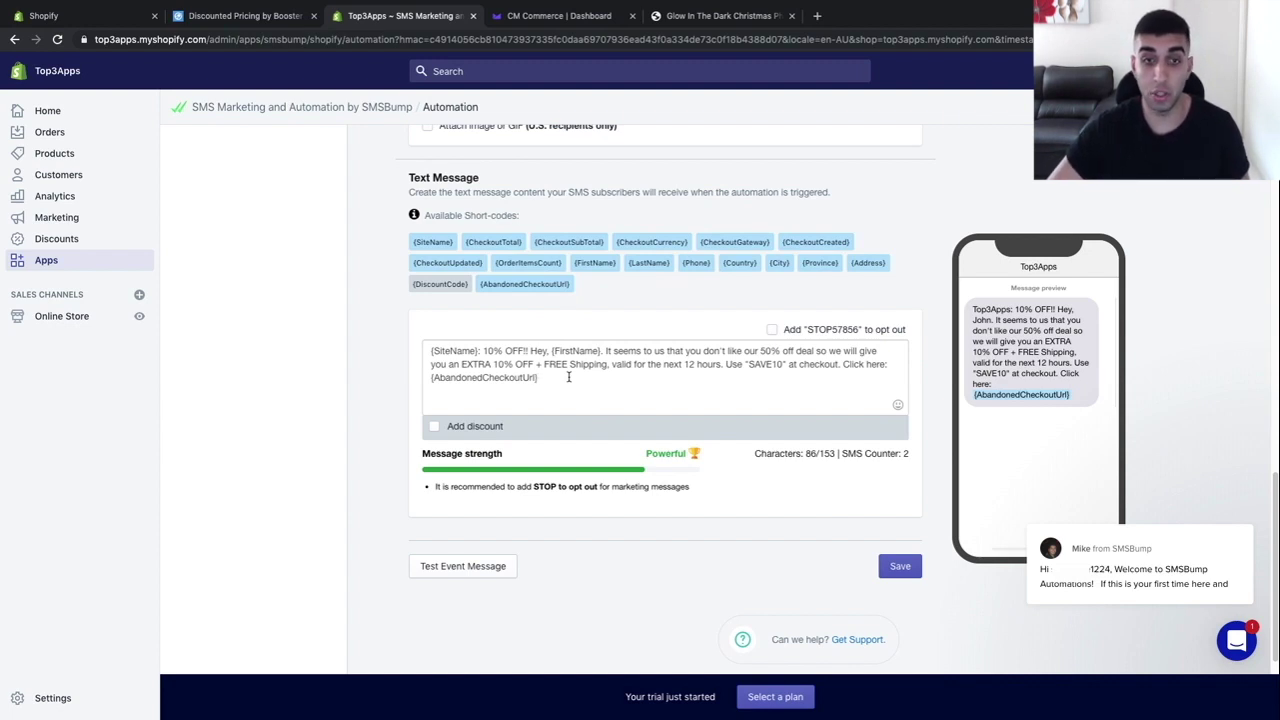
Check the discount message, save the second abandoned cart reminder and return to the automations list.
{"action": "left_click_drag", "start_coordinate": [568, 377], "coordinate": [429, 342]}
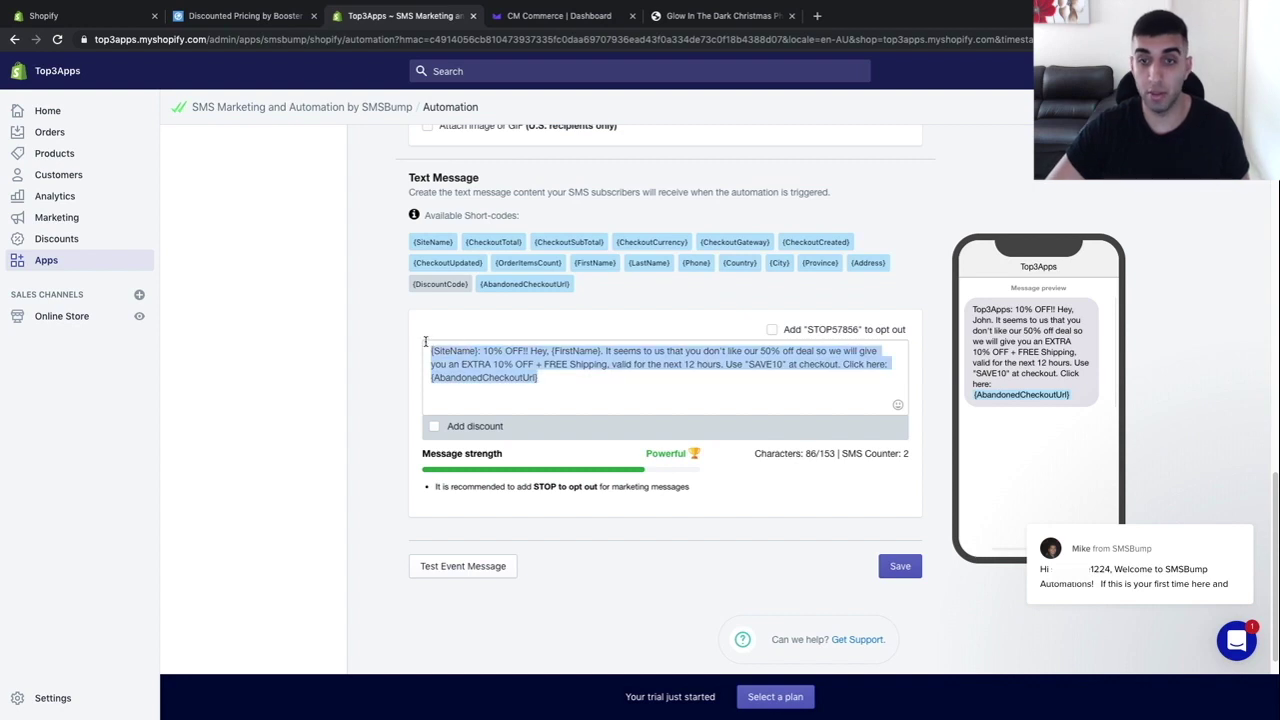
{"action": "left_click", "coordinate": [565, 390]}
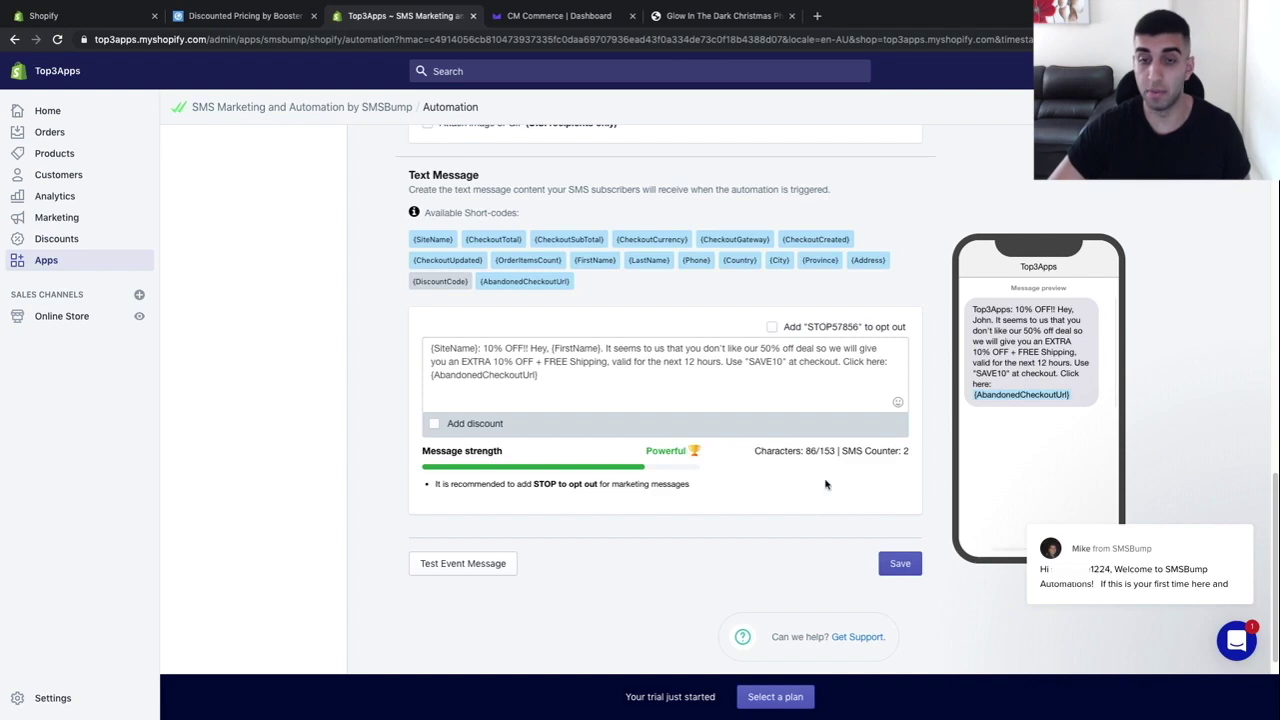
{"action": "scroll", "coordinate": [764, 366], "scroll_direction": "down", "scroll_amount": 1}
{"action": "scroll", "coordinate": [765, 382], "scroll_direction": "up", "scroll_amount": 10}
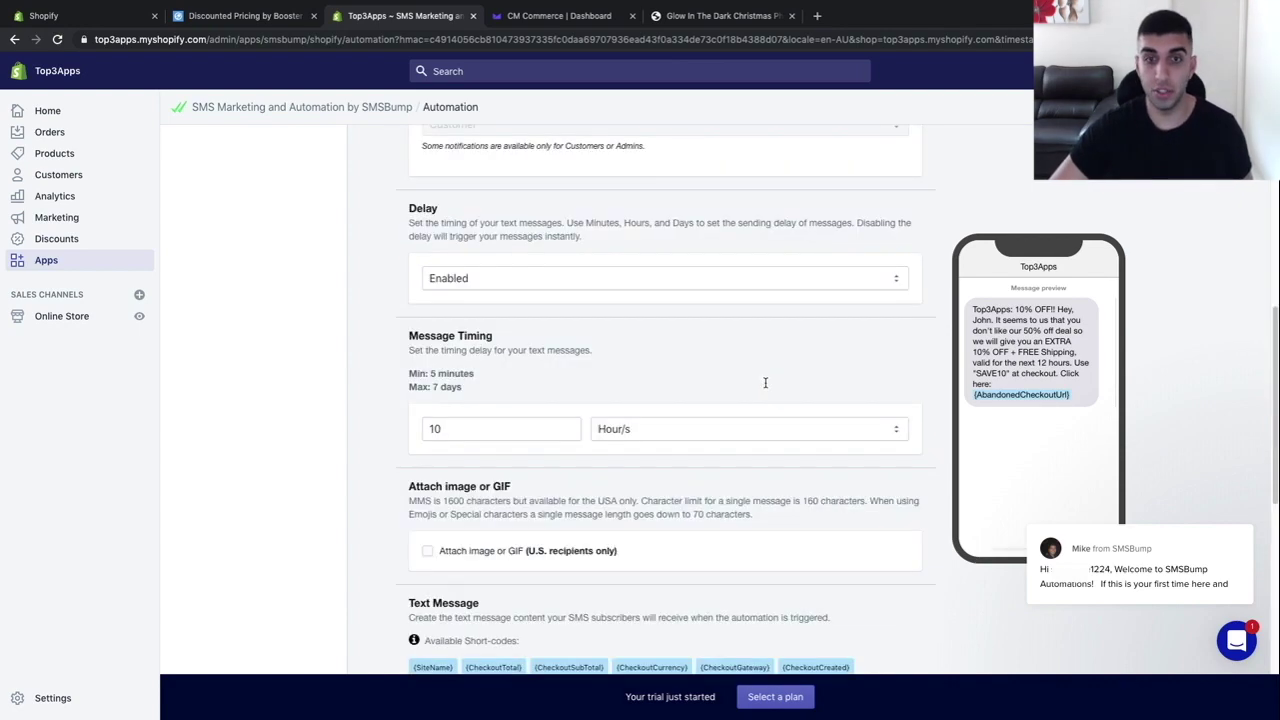
{"action": "left_click", "coordinate": [401, 226]}
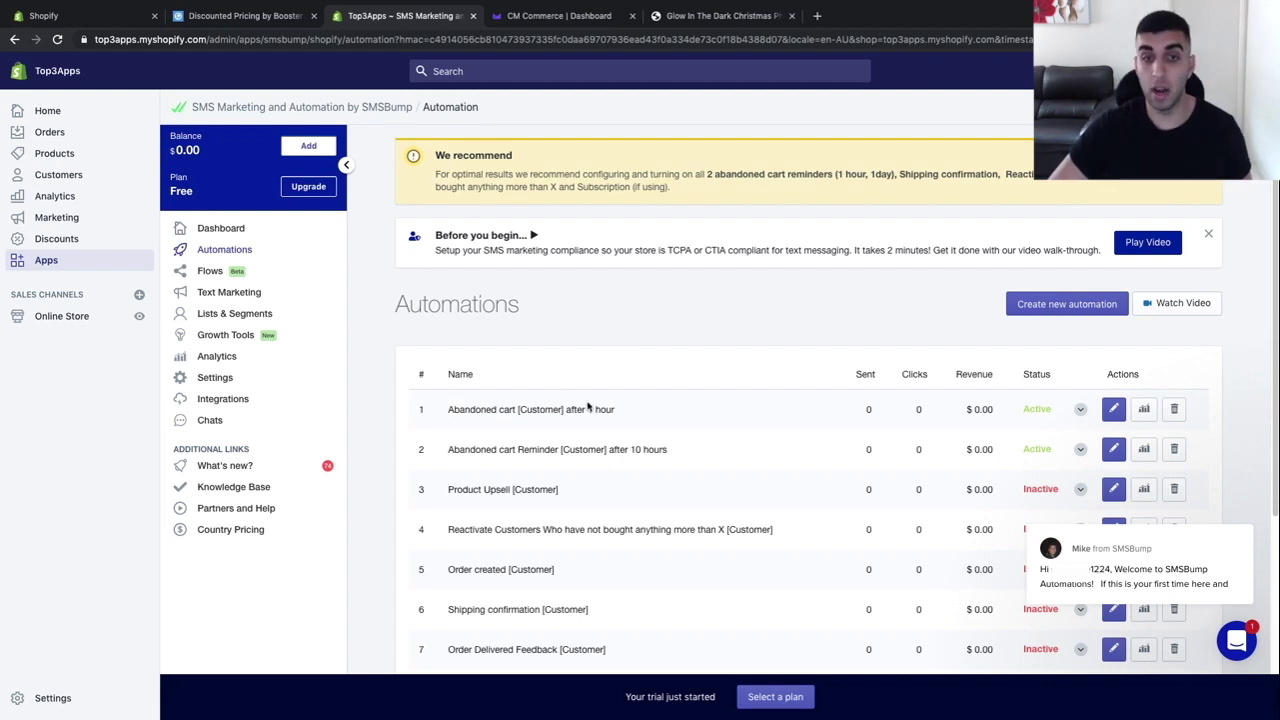
{"action": "left_click_drag", "start_coordinate": [726, 411], "coordinate": [446, 410]}
{"action": "triple_click", "coordinate": [451, 440]}
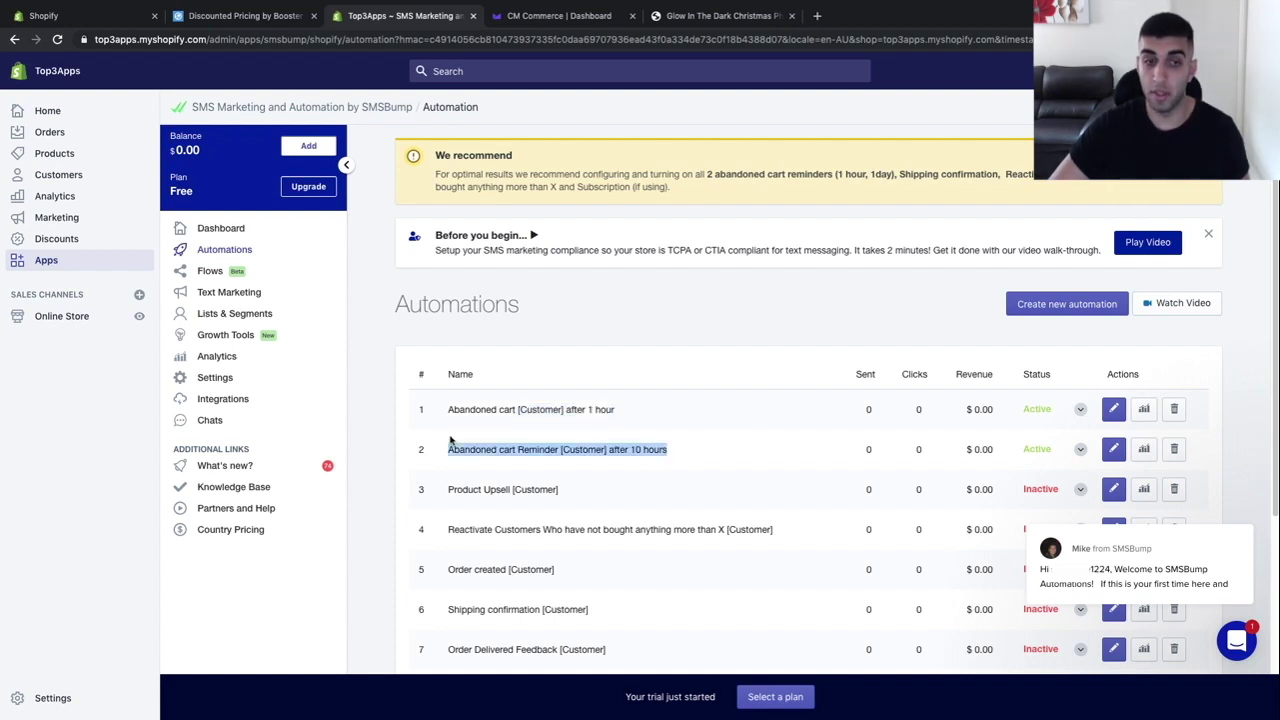
Switch to CM Commerce and open the email workflow recipes filtered by the Abandoned Cart type.
{"action": "left_click", "coordinate": [516, 452]}
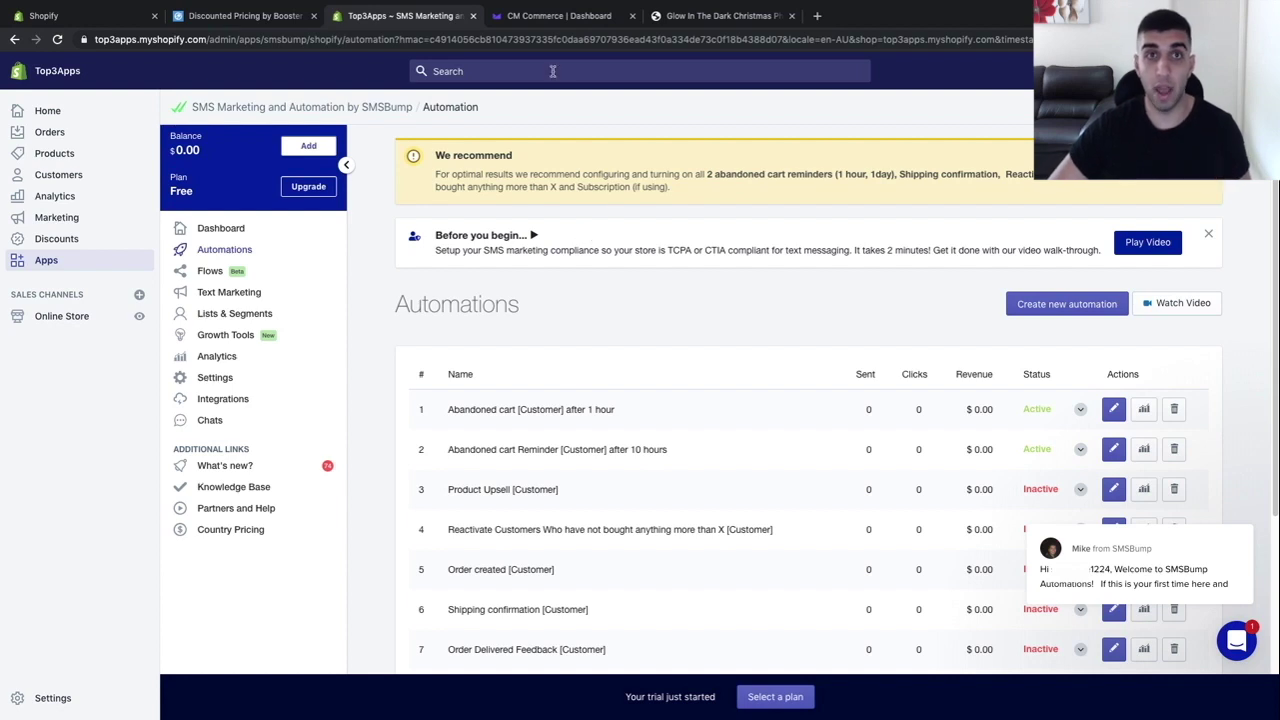
{"action": "left_click", "coordinate": [545, 16]}
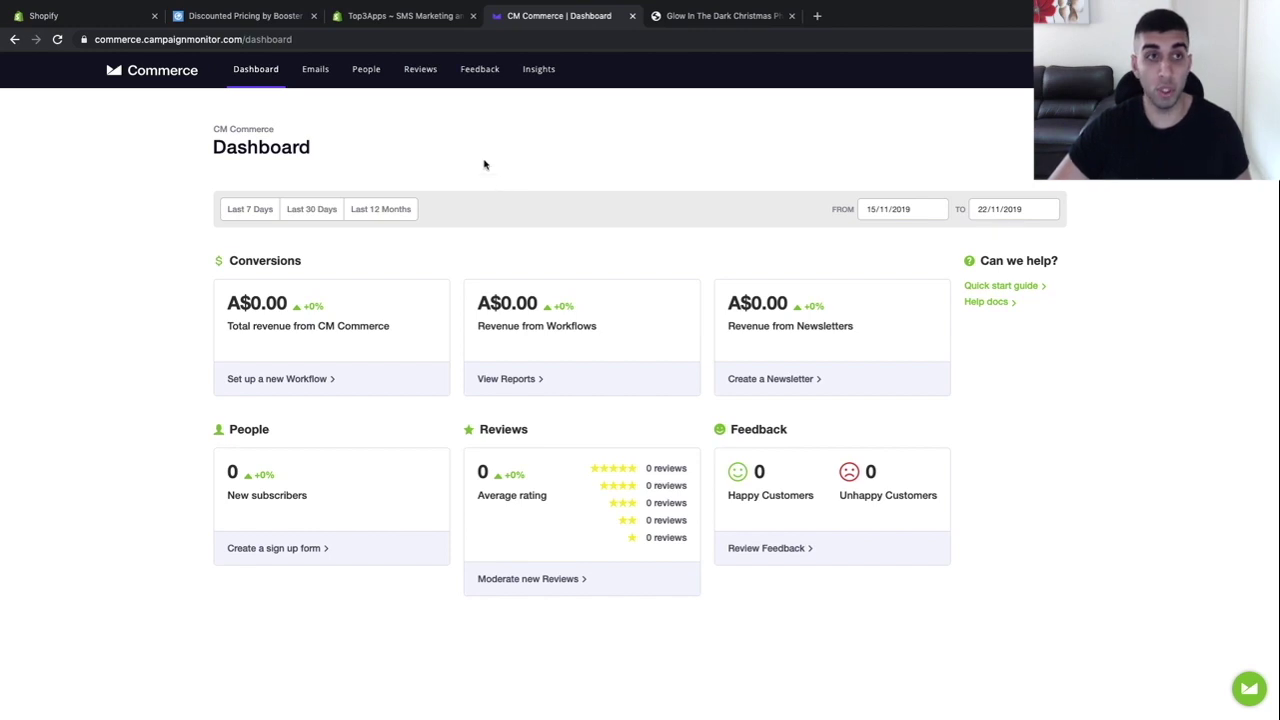
{"action": "left_click", "coordinate": [312, 82]}
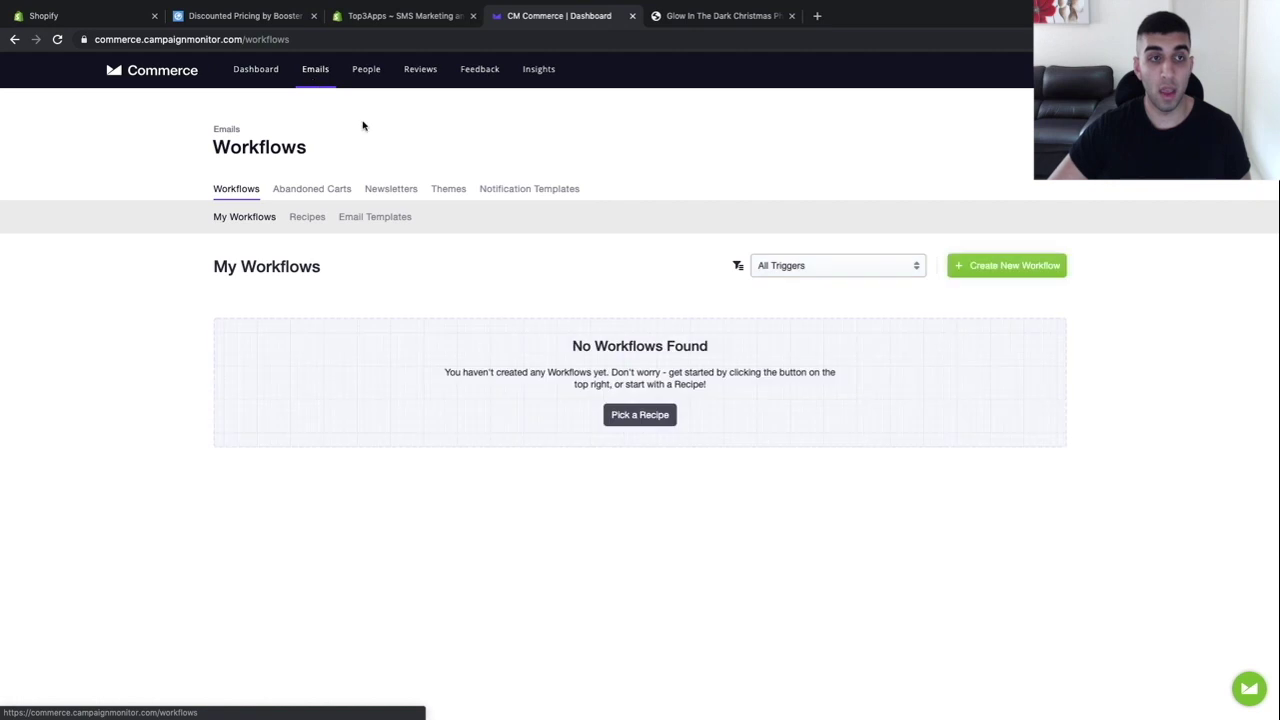
{"action": "left_click", "coordinate": [310, 222]}
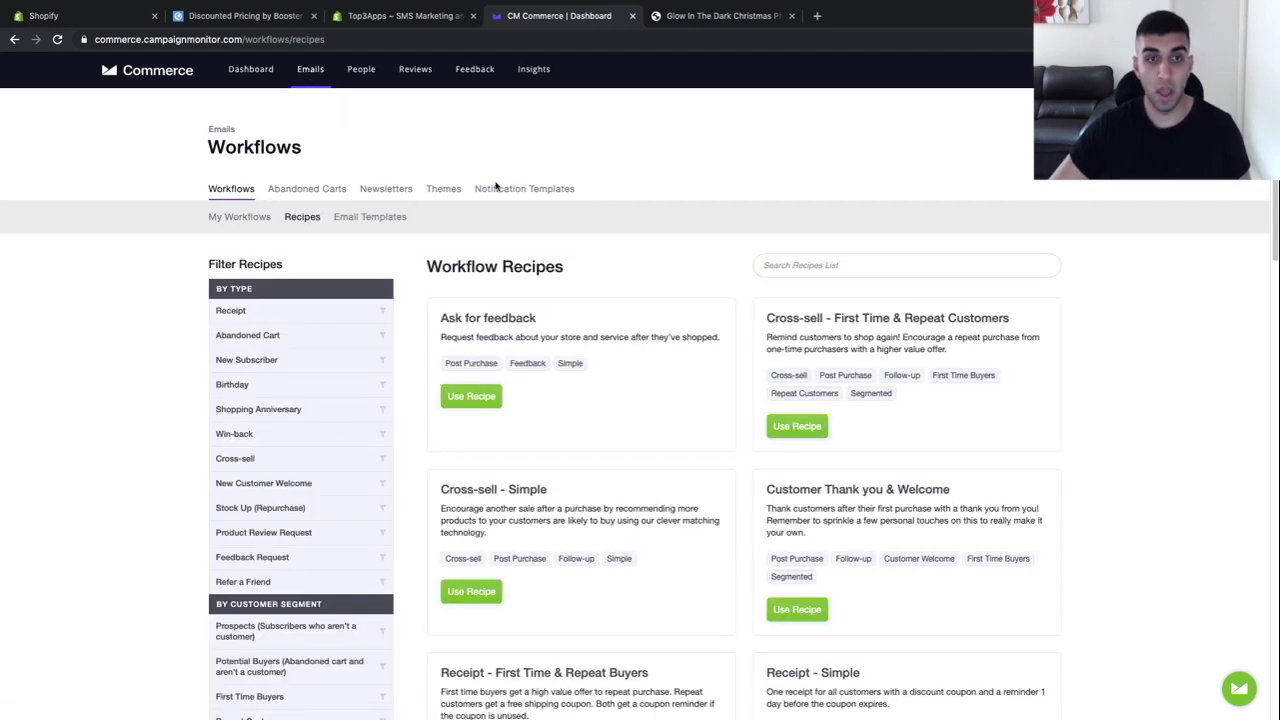
{"action": "left_click", "coordinate": [255, 340]}
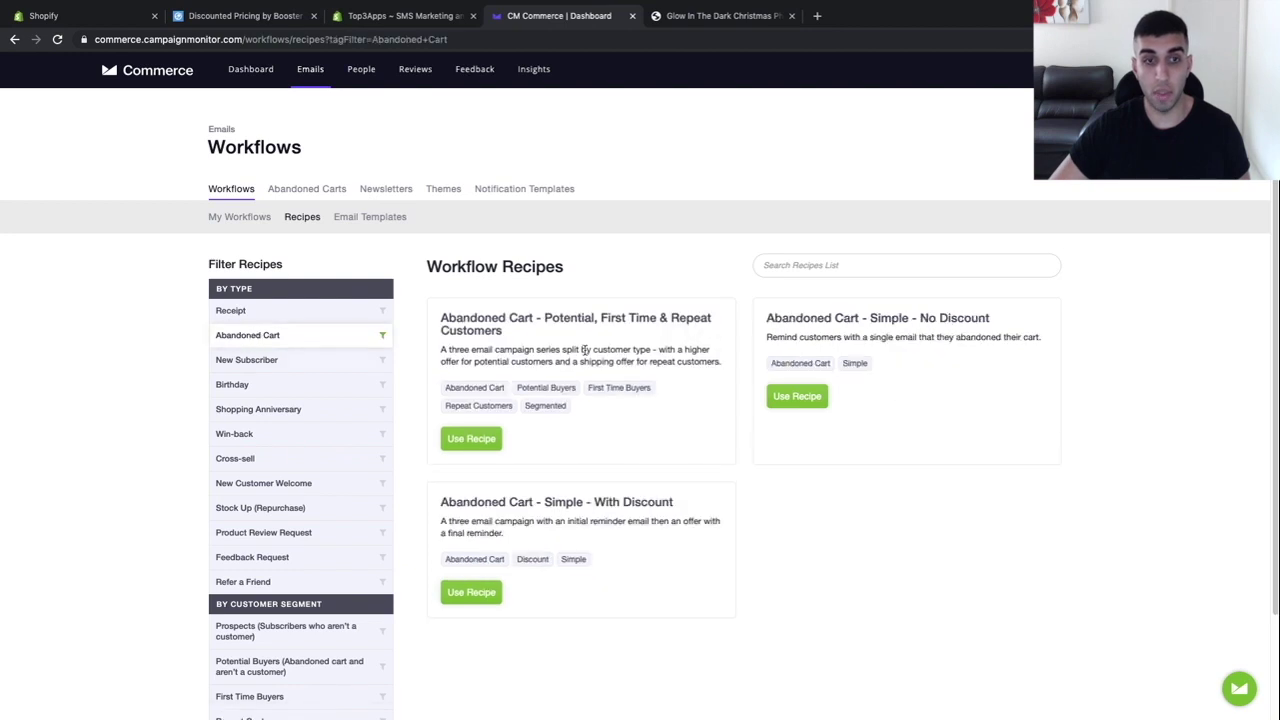
Create a workflow from the "Abandoned Cart - Potential, First Time & Repeat Customers" recipe, exit its editor and set the workflow live.
{"action": "scroll", "coordinate": [600, 340], "scroll_direction": "down", "scroll_amount": 1}
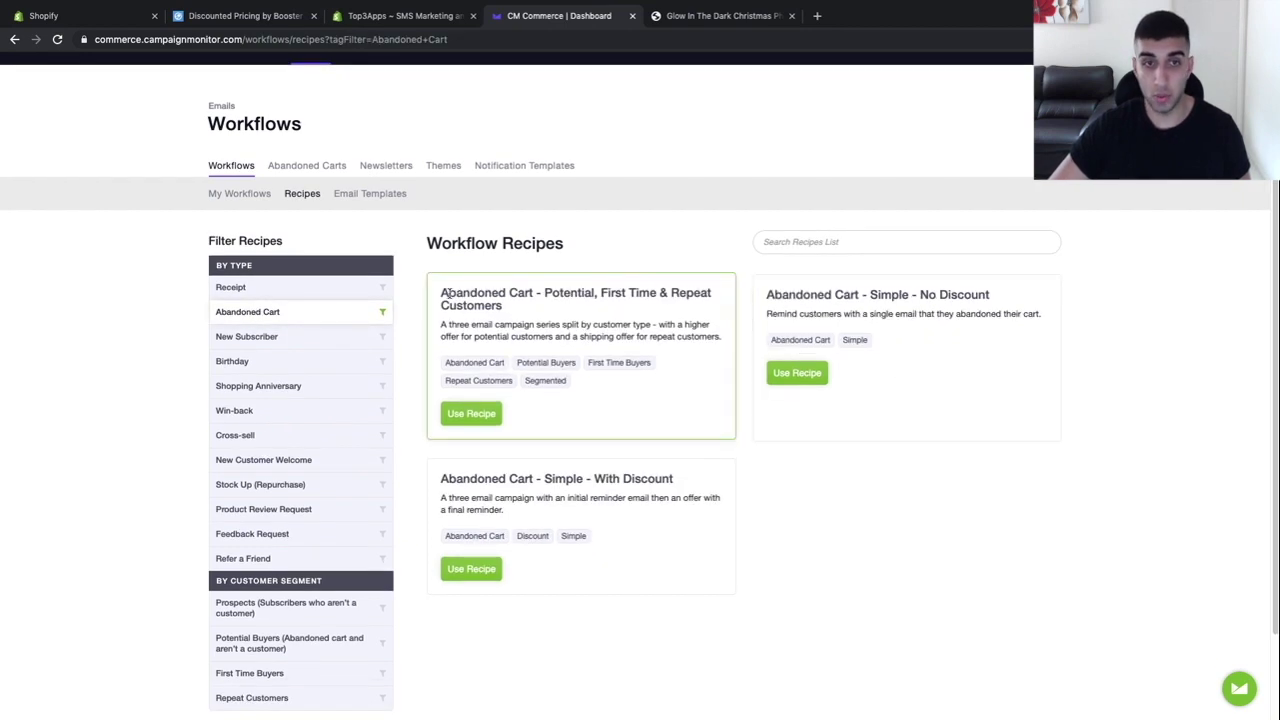
{"action": "left_click_drag", "start_coordinate": [442, 292], "coordinate": [550, 326]}
{"action": "left_click_drag", "start_coordinate": [441, 478], "coordinate": [674, 479]}
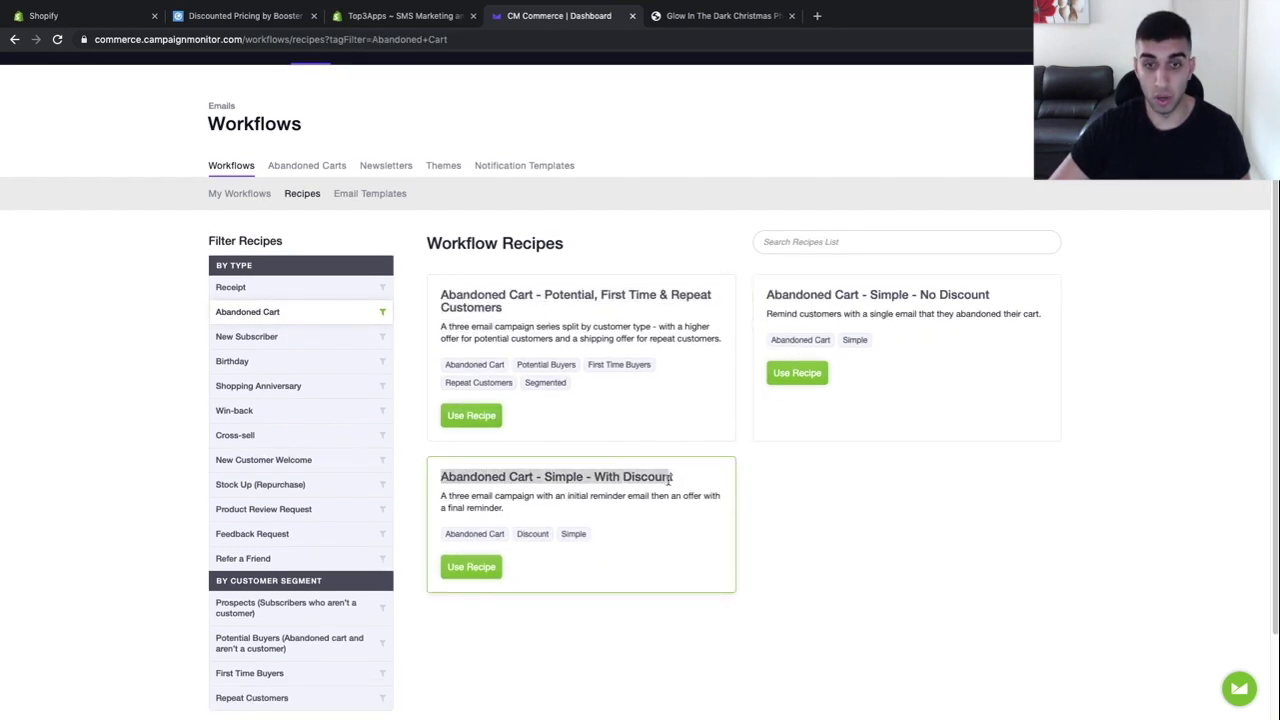
{"action": "left_click_drag", "start_coordinate": [443, 293], "coordinate": [545, 342]}
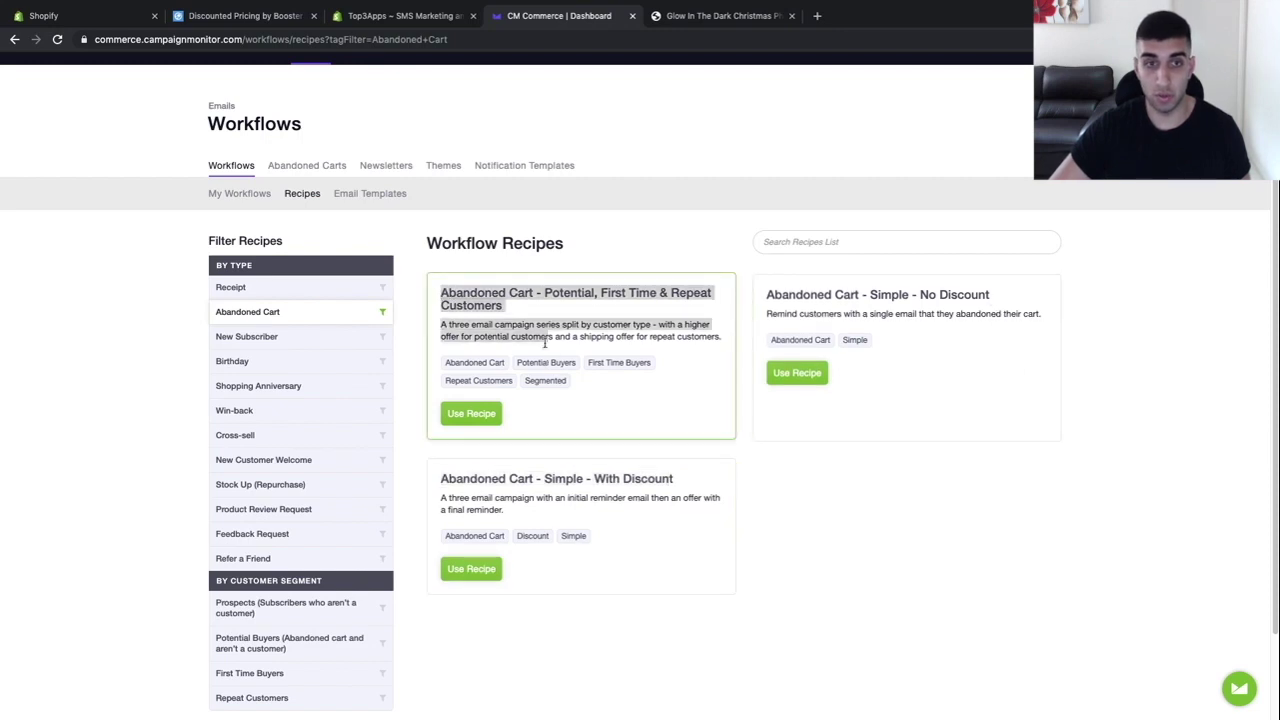
{"action": "left_click_drag", "start_coordinate": [442, 477], "coordinate": [670, 477]}
{"action": "left_click", "coordinate": [682, 466]}
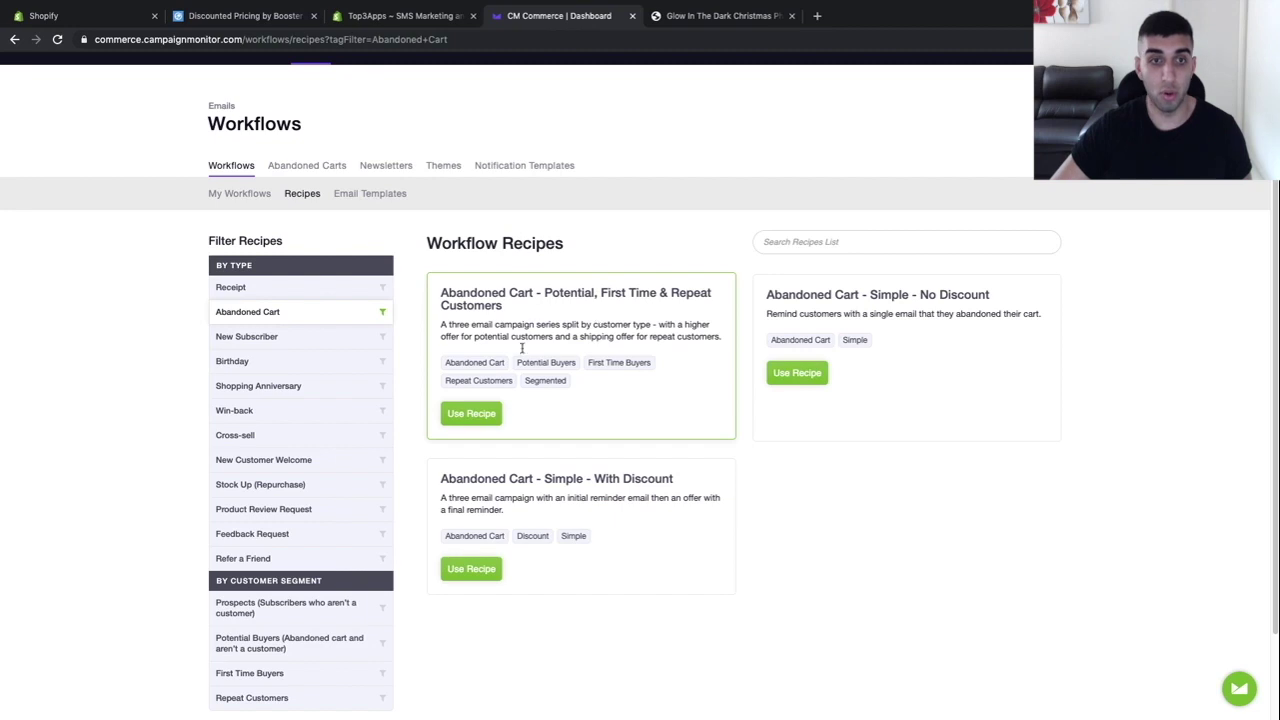
{"action": "left_click", "coordinate": [467, 412]}
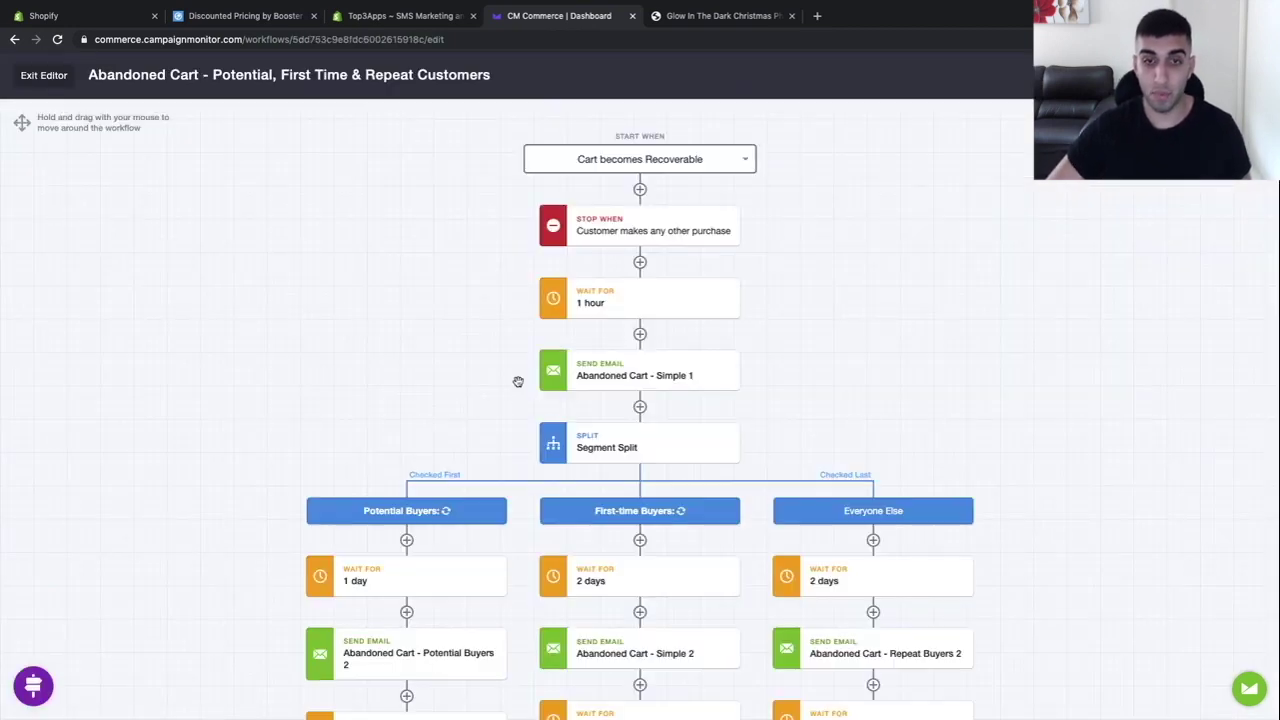
{"action": "right_click", "coordinate": [312, 348]}
{"action": "left_click", "coordinate": [52, 77]}
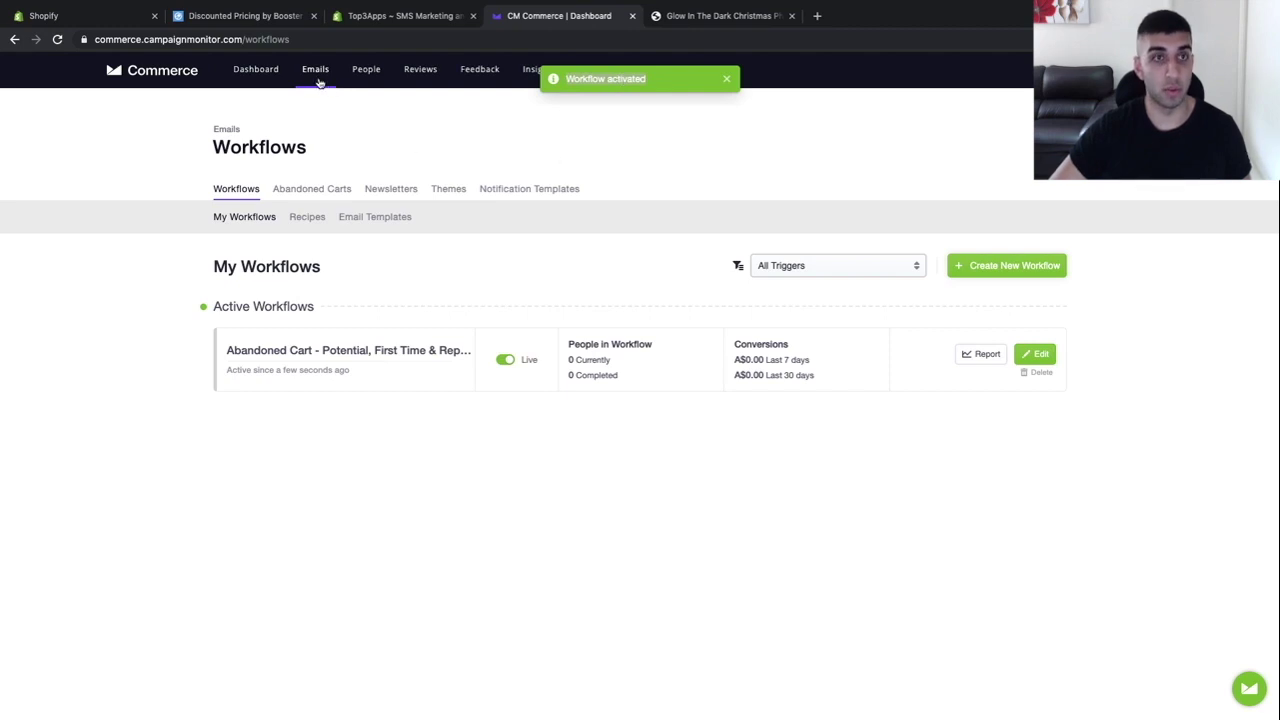
Create a workflow from the "Abandoned Cart - Simple - With Discount" recipe, exit its editor and set the workflow live.
{"action": "left_click", "coordinate": [305, 220]}
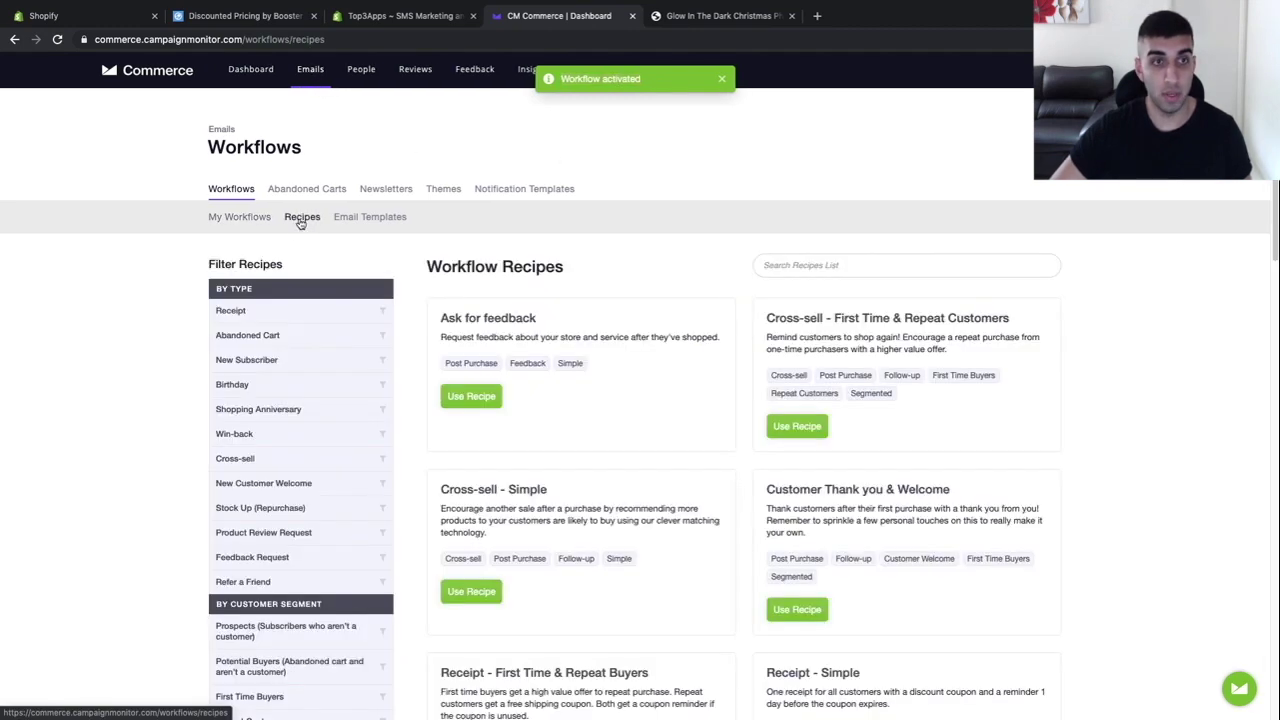
{"action": "left_click", "coordinate": [240, 337]}
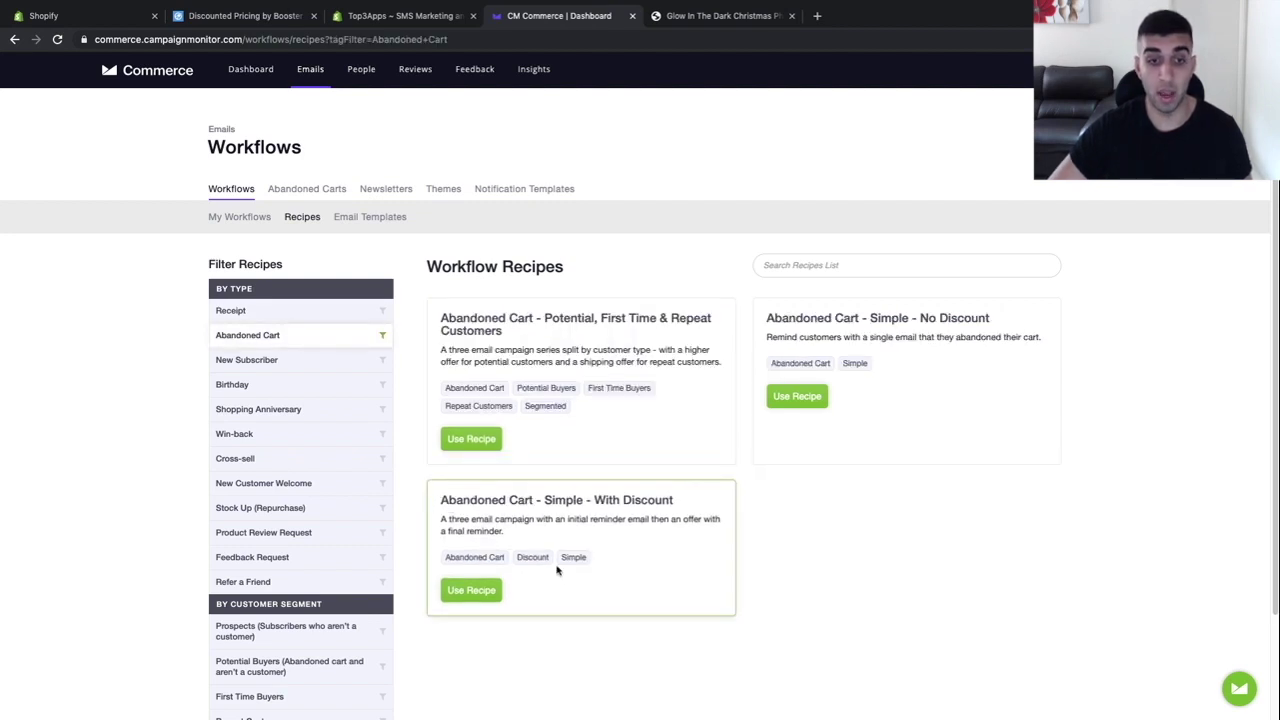
{"action": "left_click", "coordinate": [479, 582]}
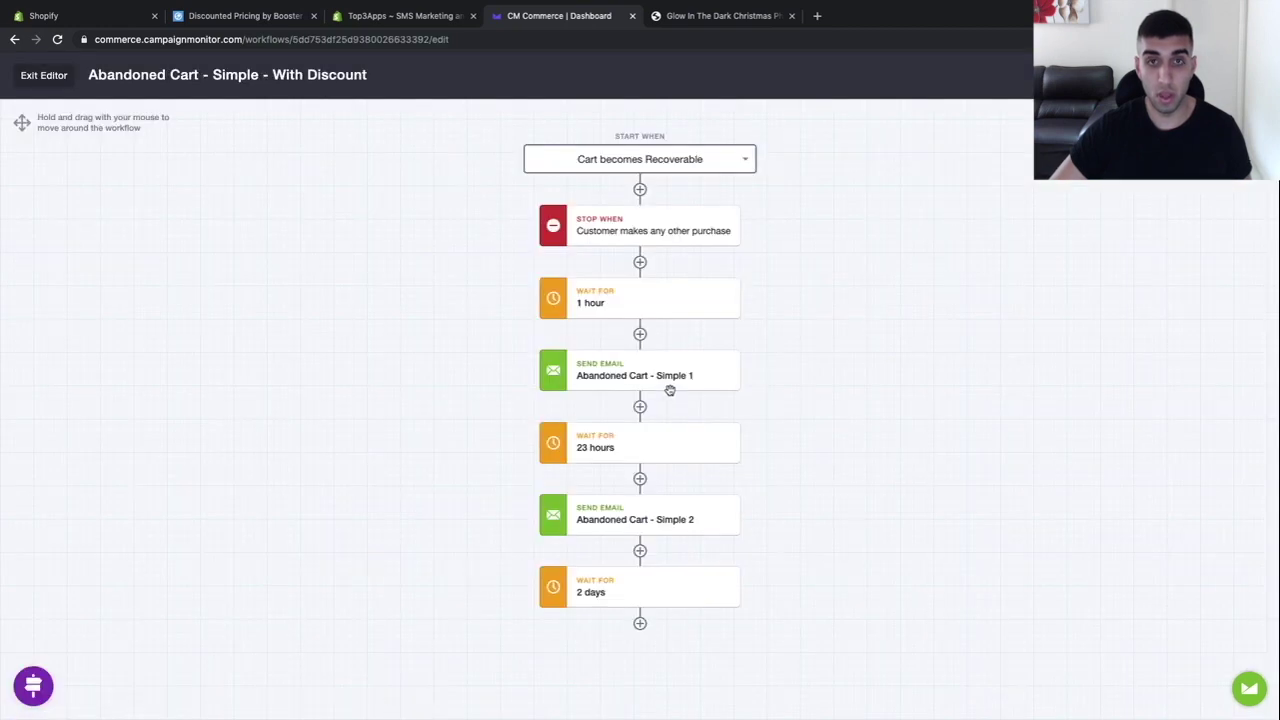
{"action": "left_click", "coordinate": [50, 80]}
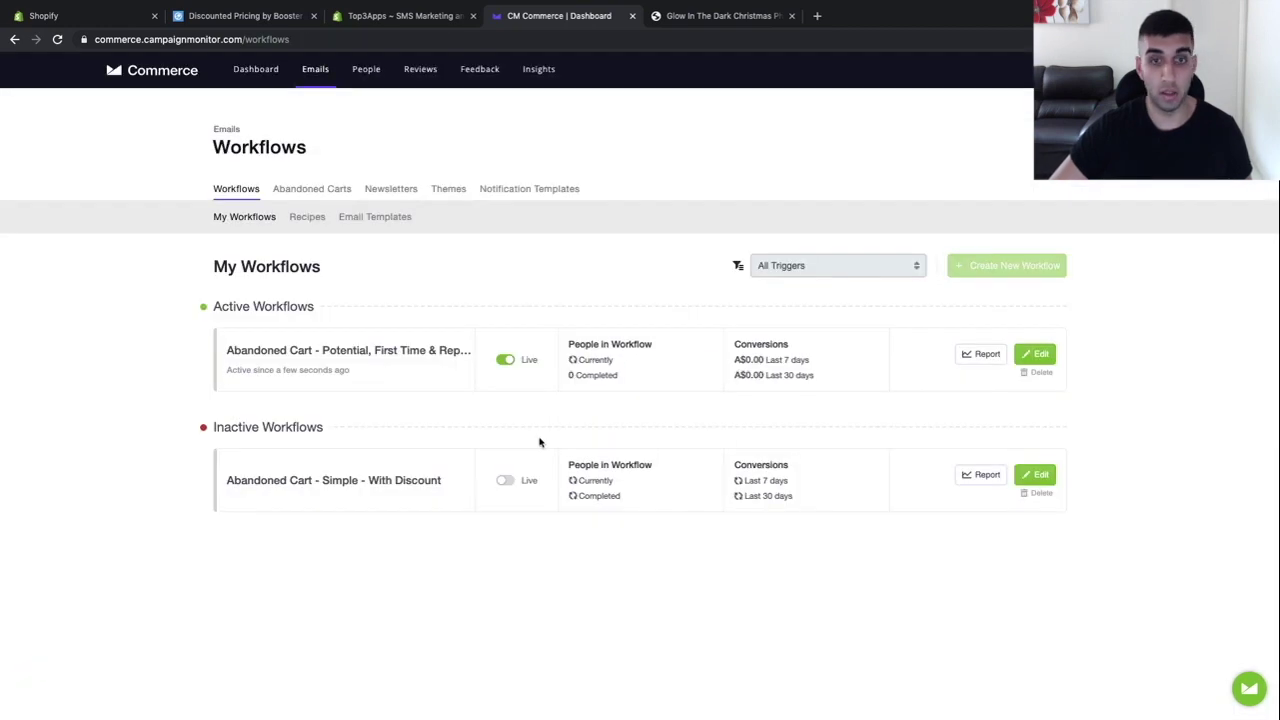
{"action": "left_click", "coordinate": [505, 480]}
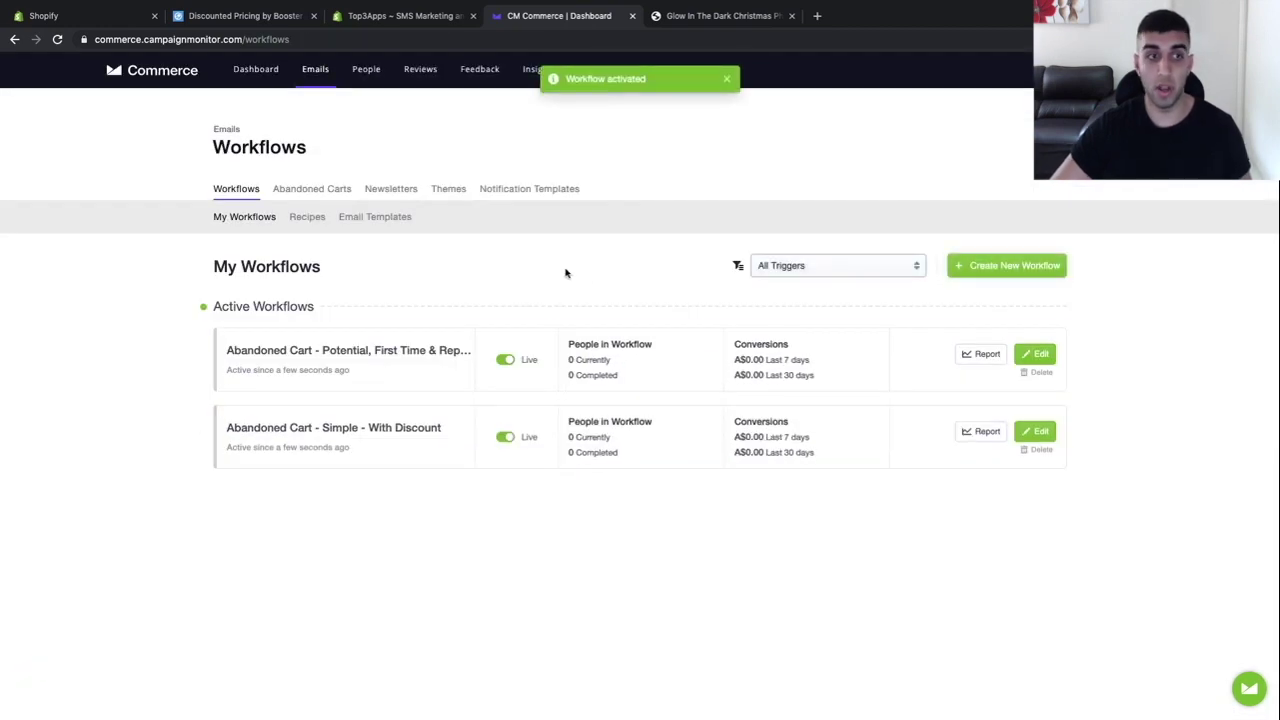